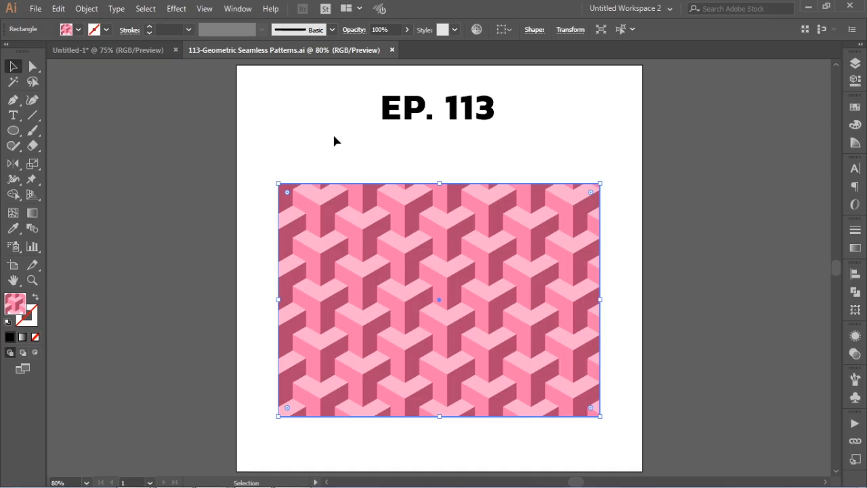
Step: Draw a pattern-filled circle about 287.5 px across, place it over the pattern rectangle's upper-left corner, and undo the last move
left_click(13, 130)
mouse_move(258, 164)
left_mouse_down()
mouse_move(366, 247)
mouse_move(414, 306)
mouse_move(403, 309)
left_mouse_up()
key("v")
left_click_drag(357, 192, 319, 134)
left_click_drag(315, 175, 307, 167)
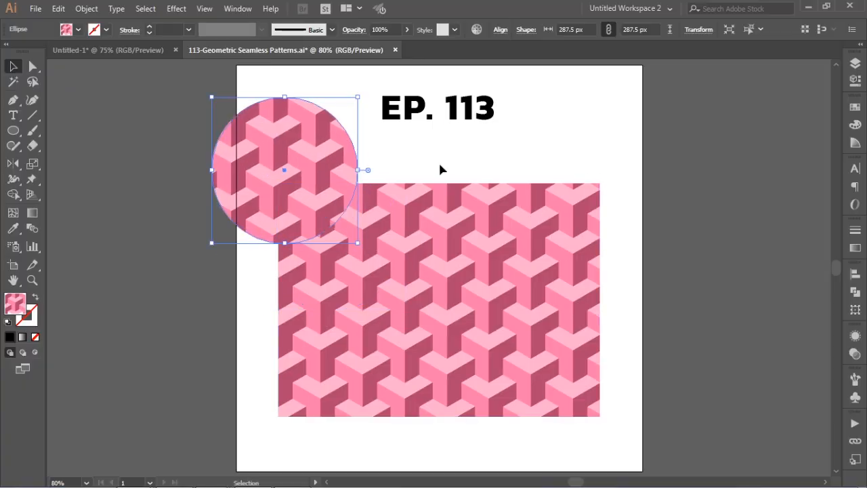
key("ctrl+z")
Step: Hide Layer 1, make Layer 2 the visible active layer, and reset the fill and stroke to their defaults
left_click(855, 63)
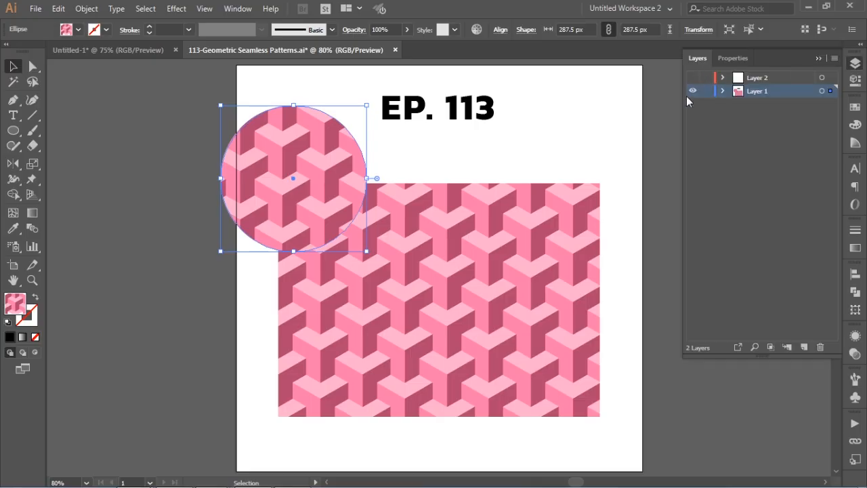
left_click(692, 90)
left_click(761, 79)
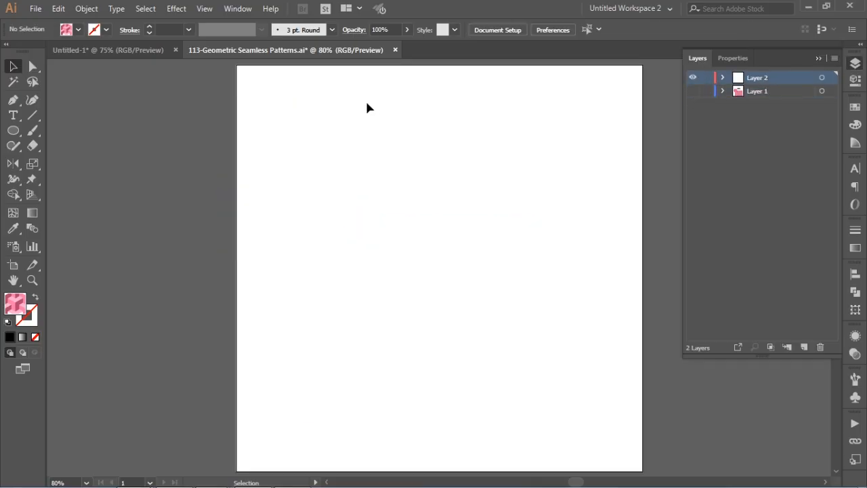
left_click(6, 323)
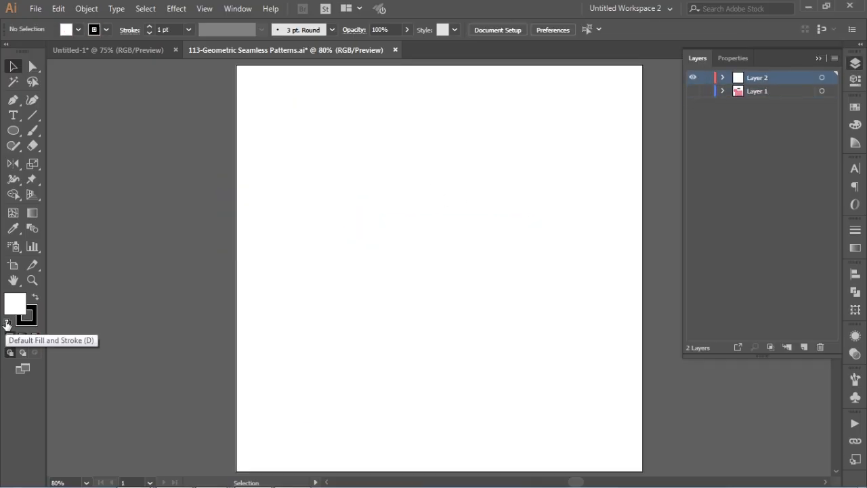
left_click(855, 63)
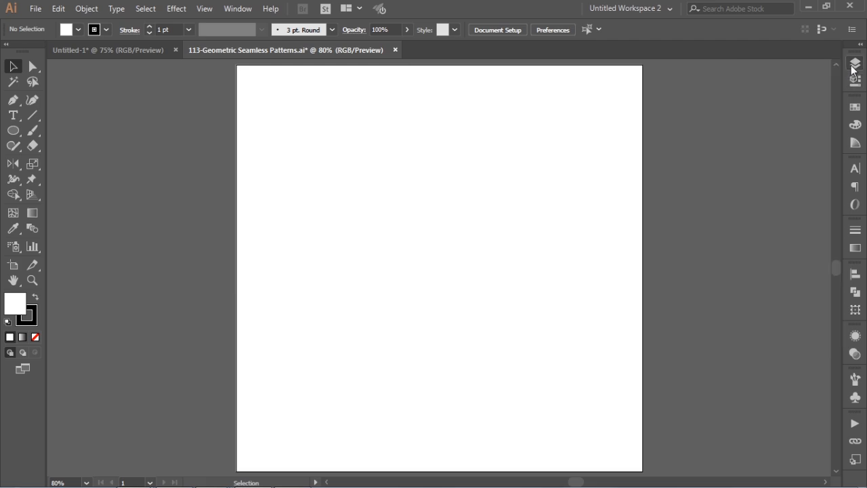
Step: Draw a regular hexagon in the upper-left area of the artboard with a black stroke and no fill
left_click(14, 131)
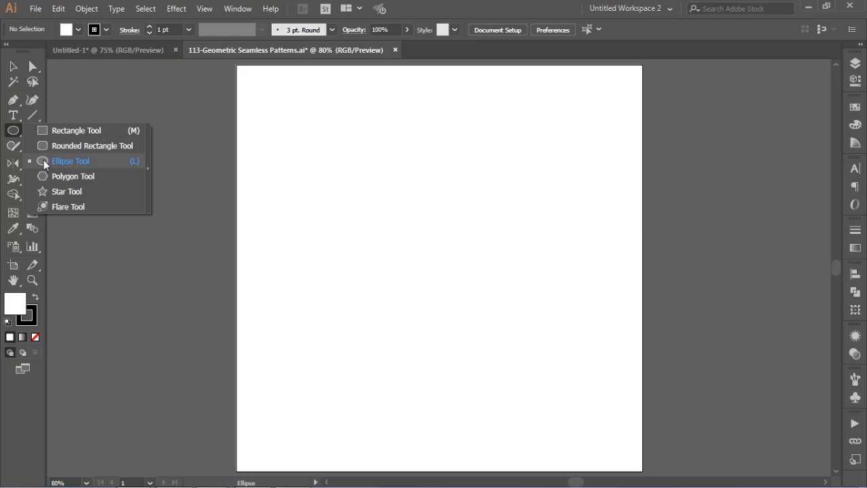
left_click(56, 176)
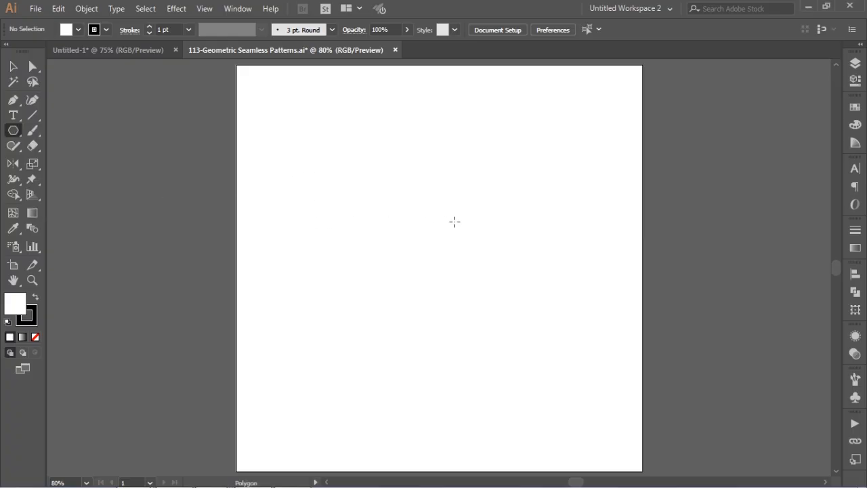
left_click_drag(358, 152, 392, 185)
left_click(35, 336)
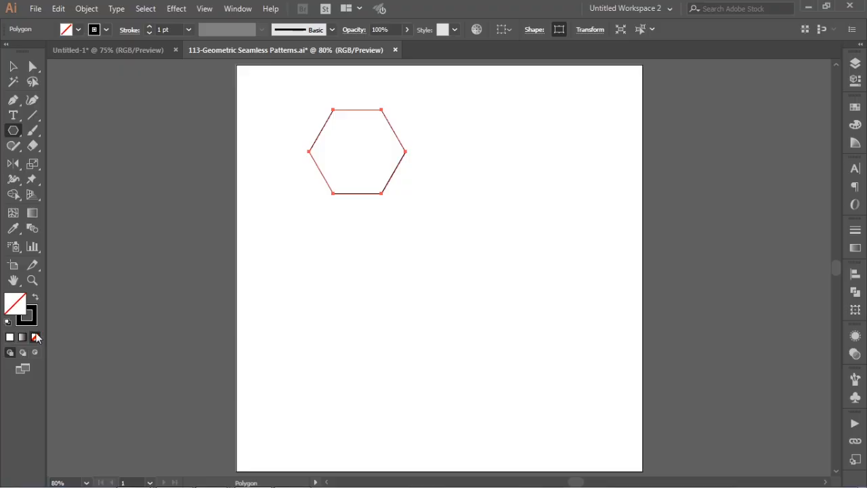
Step: Move the hexagon slightly down and rotate it 90 degrees so that it stands on a vertex
left_click(13, 66)
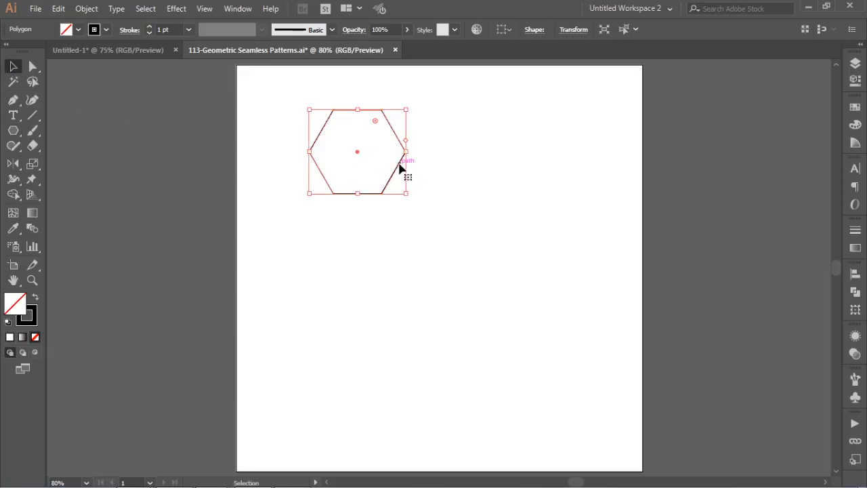
left_click_drag(399, 168, 403, 201)
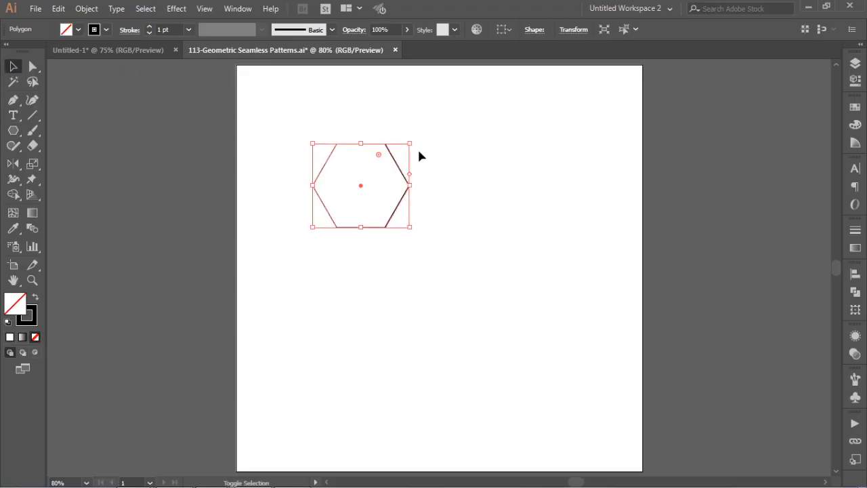
left_click_drag(413, 142, 410, 248)
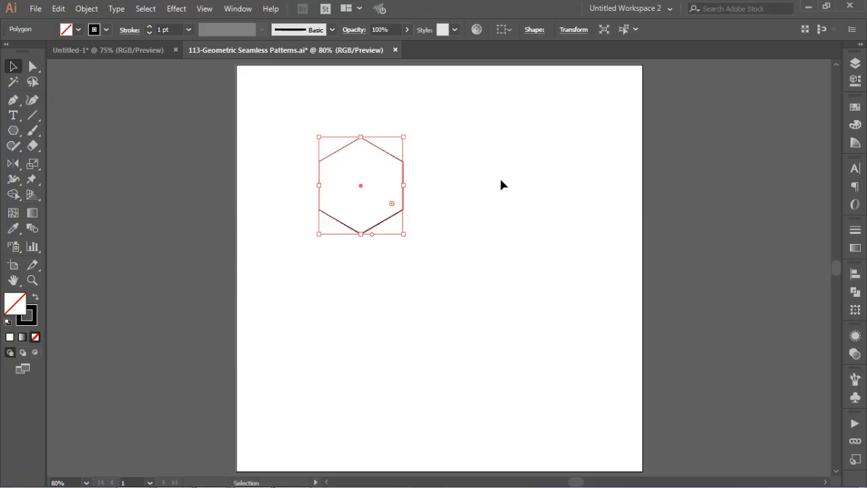
left_click(499, 177)
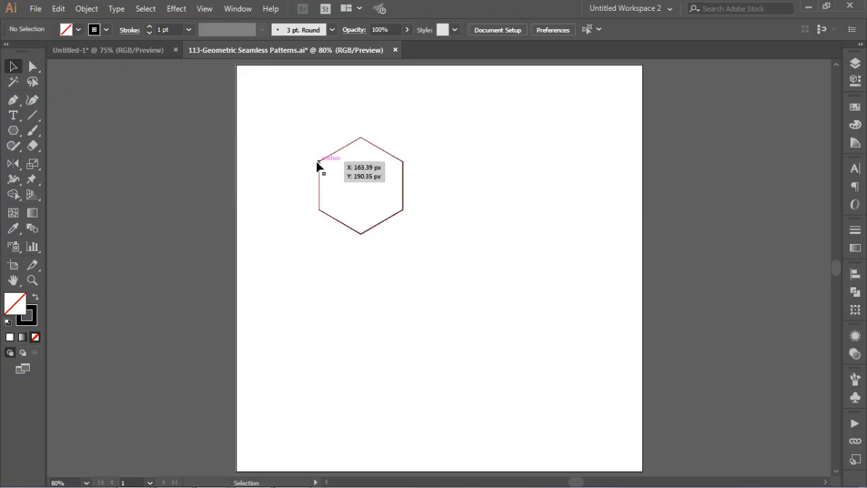
Step: Duplicate the hexagon twice with touching edges, one copy directly beside it and one nested below between the two
left_click(211, 13)
left_click(205, 10)
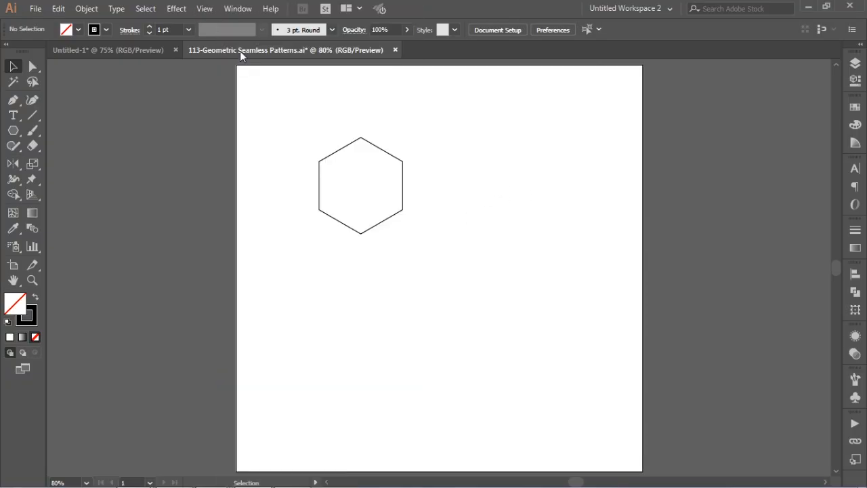
left_click_drag(265, 90, 445, 257)
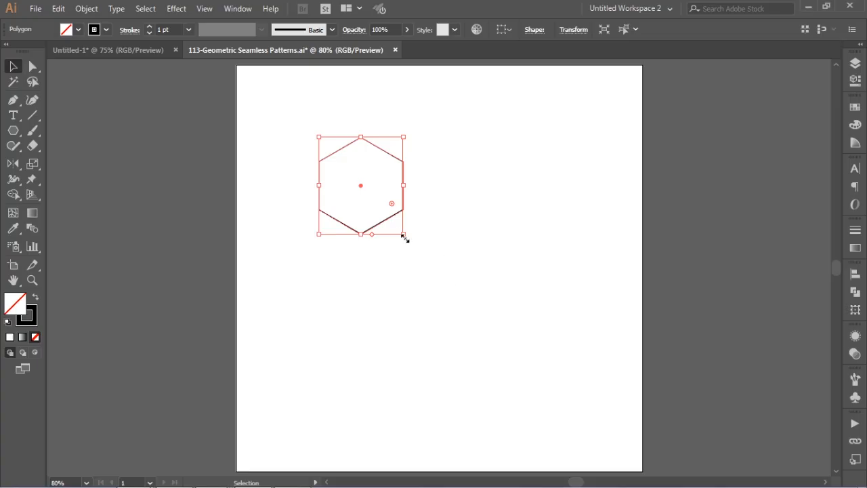
left_click_drag(387, 221, 470, 225)
left_click(303, 166)
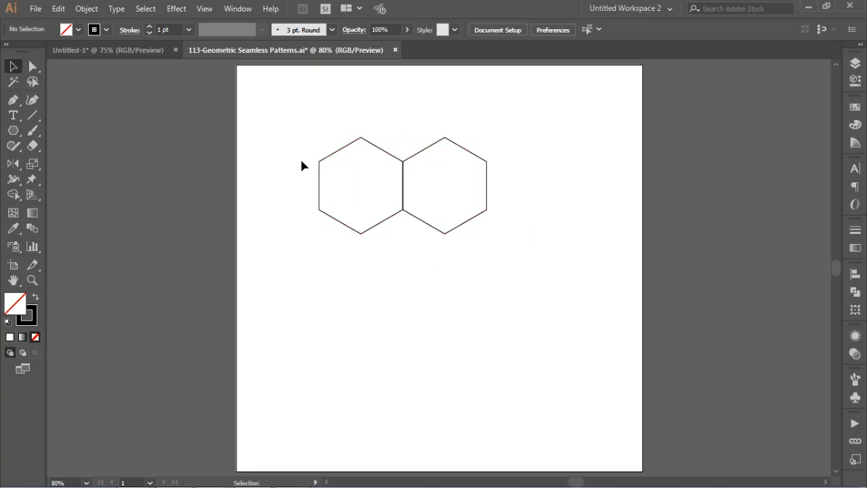
left_click_drag(411, 119, 500, 244)
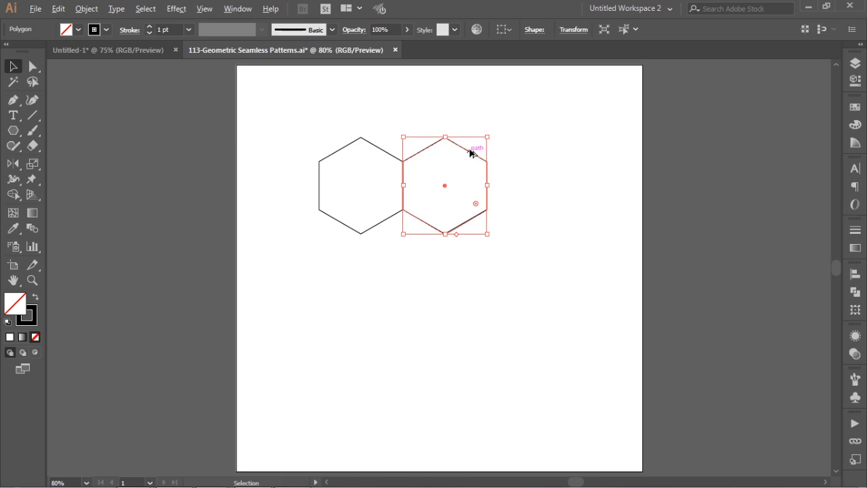
left_click_drag(470, 153, 427, 229)
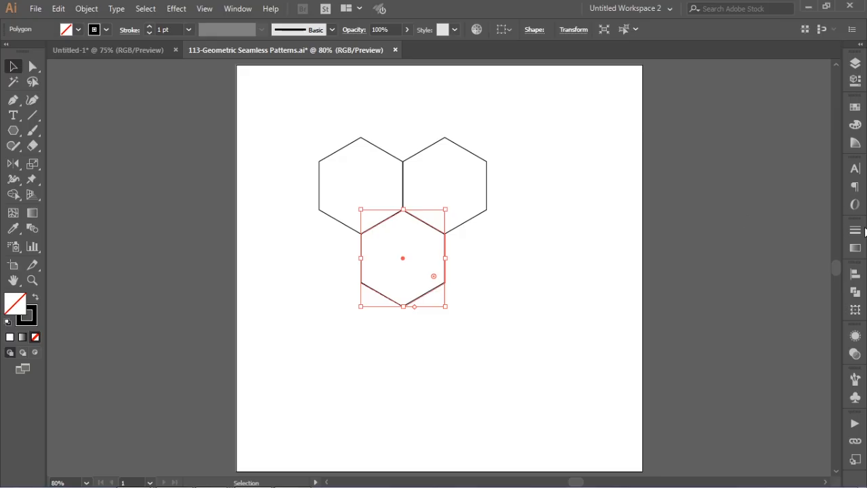
Step: Align the strokes of all three hexagons to the center of their paths
left_click(855, 231)
left_click_drag(549, 139, 333, 262)
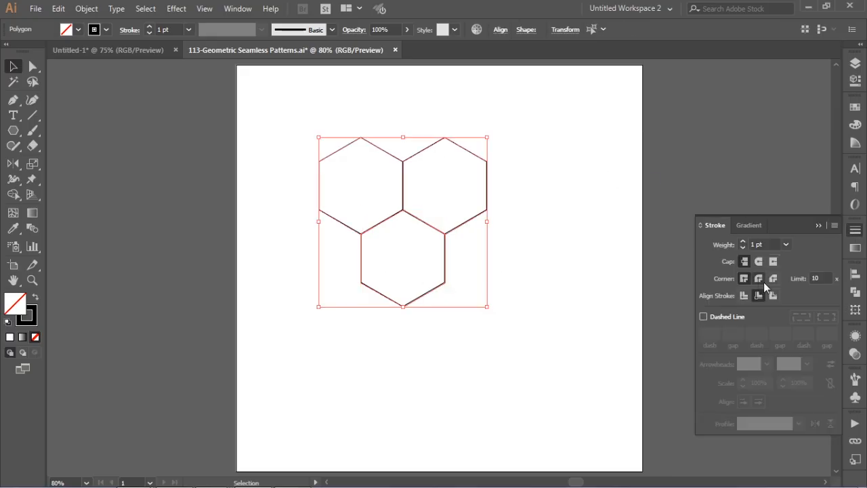
left_click(856, 231)
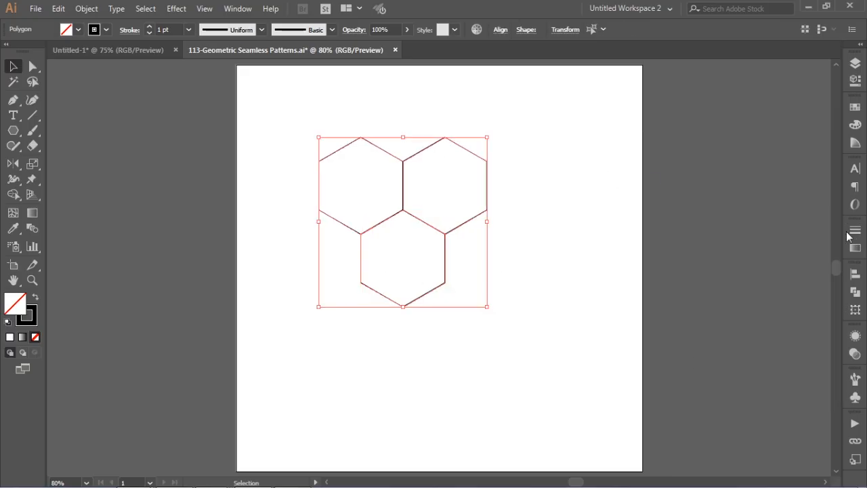
left_click(478, 235)
Step: In outline view, snap the lower hexagon's top vertex exactly onto the upper hexagons' shared vertex, and return to preview
key("ctrl+space")
left_click_drag(340, 195, 530, 277)
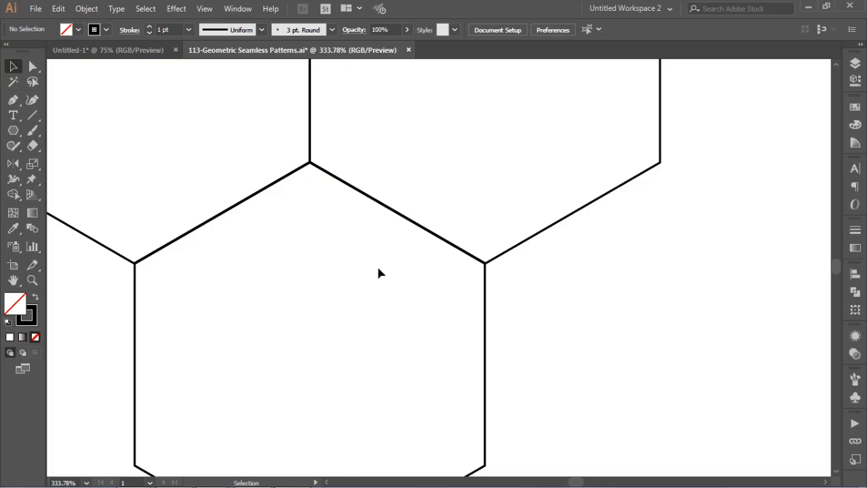
key("ctrl+y")
key("ctrl+space")
left_click_drag(212, 101, 415, 243)
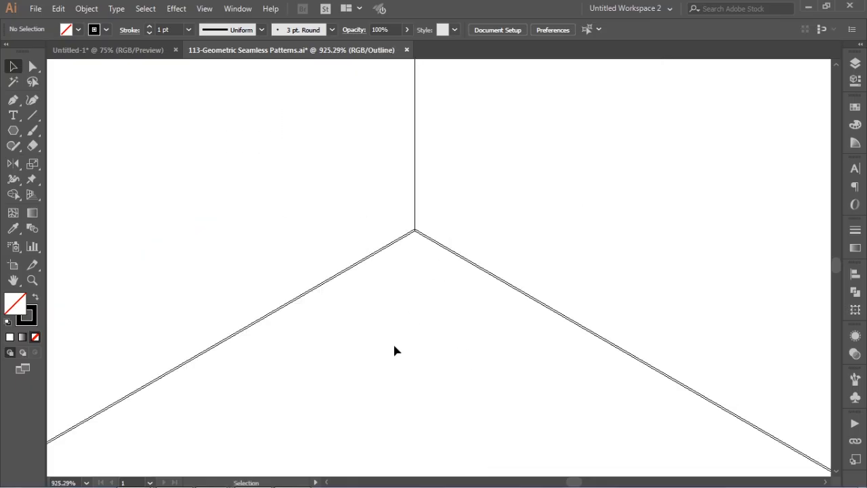
left_click(474, 265)
mouse_move(460, 257)
left_mouse_down()
mouse_move(462, 288)
mouse_move(458, 251)
left_mouse_up()
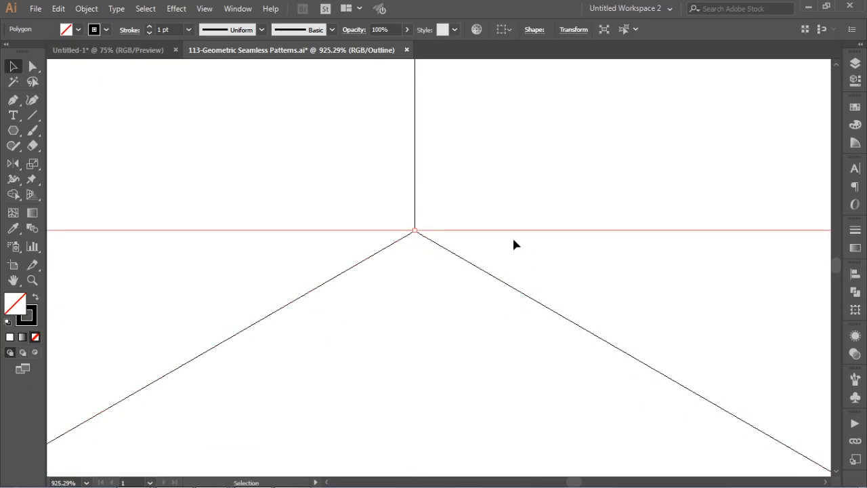
left_click(568, 178)
key("ctrl+y")
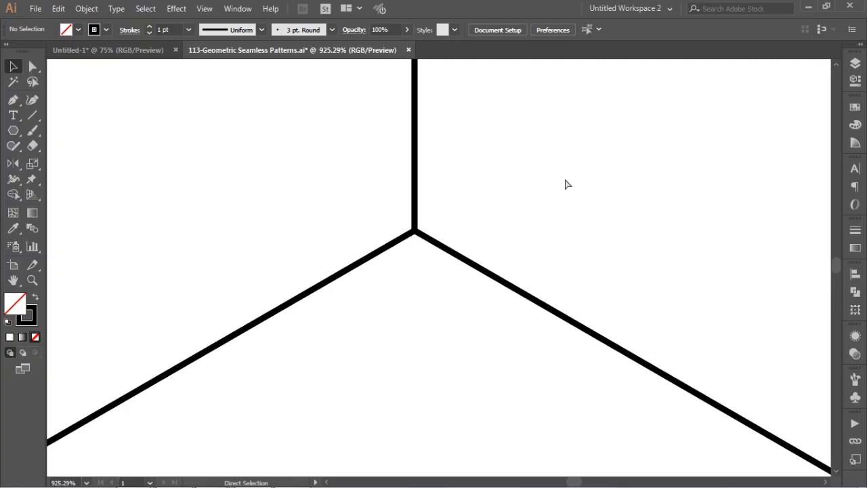
key("ctrl+0")
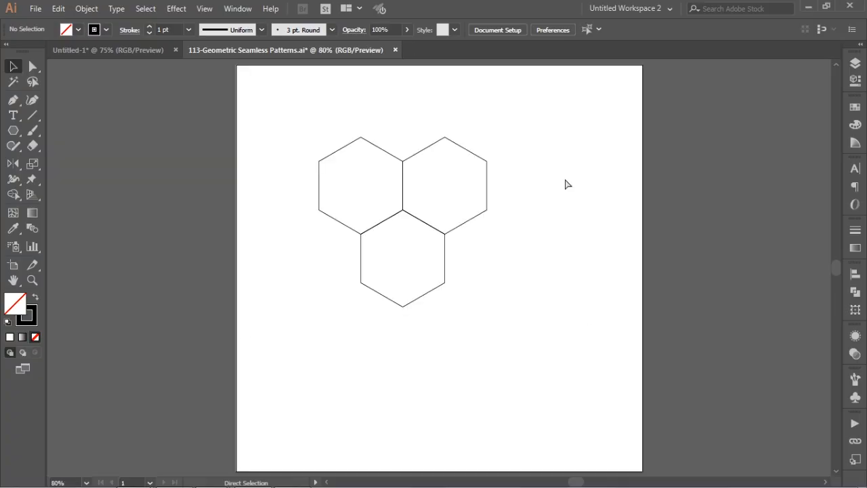
Step: Draw three straight lines to the shared central vertex, one from the opposite outer vertex of each hexagon
left_click(34, 119)
left_click_drag(296, 120, 514, 309)
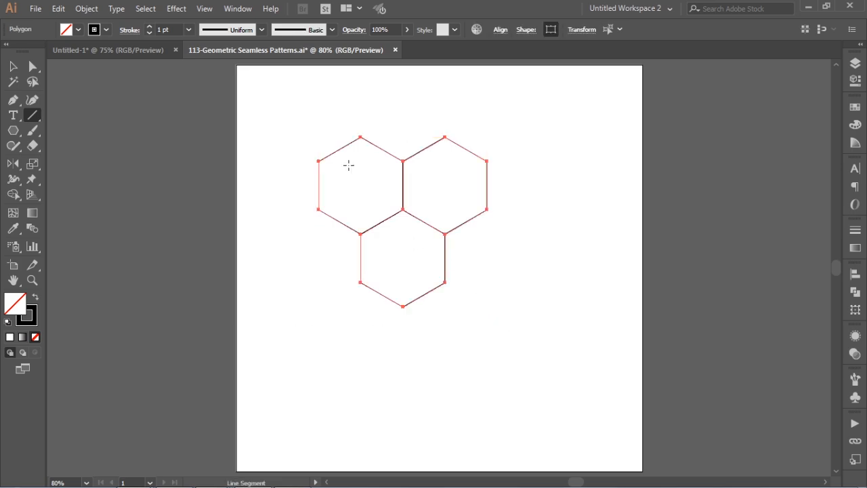
left_click_drag(319, 160, 403, 209)
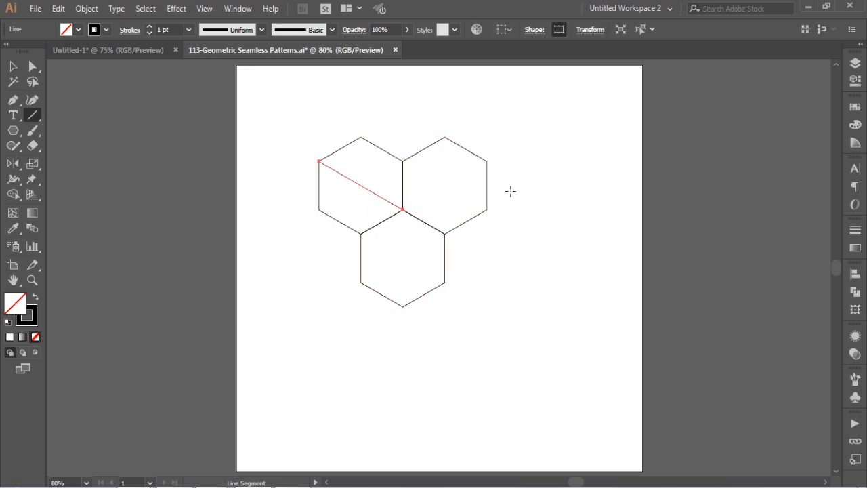
left_click_drag(486, 161, 402, 209)
left_click_drag(402, 306, 403, 209)
Step: Merge the hexagon halves with the Shape Builder into three V- and L-shaped faces: top, left and right
left_click(13, 66)
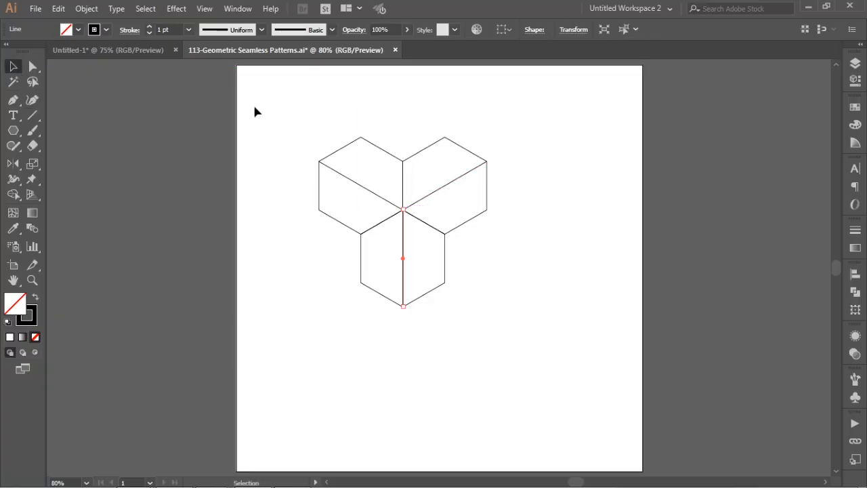
left_click_drag(291, 107, 541, 347)
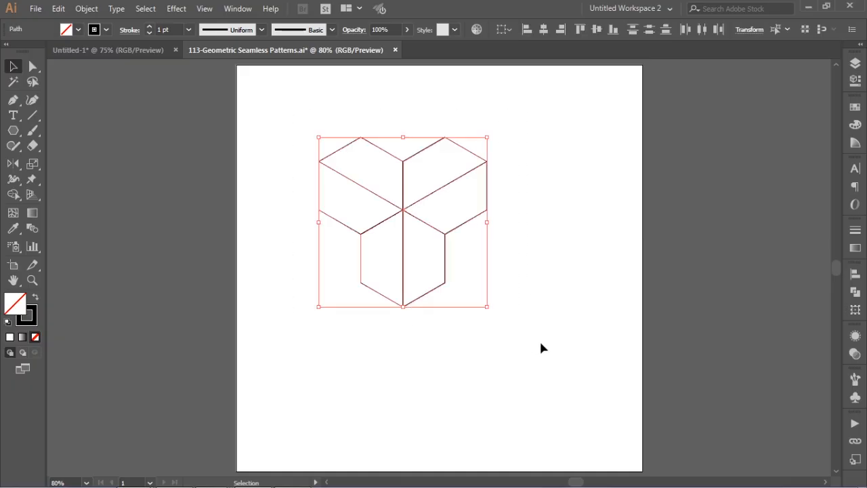
left_click(15, 196)
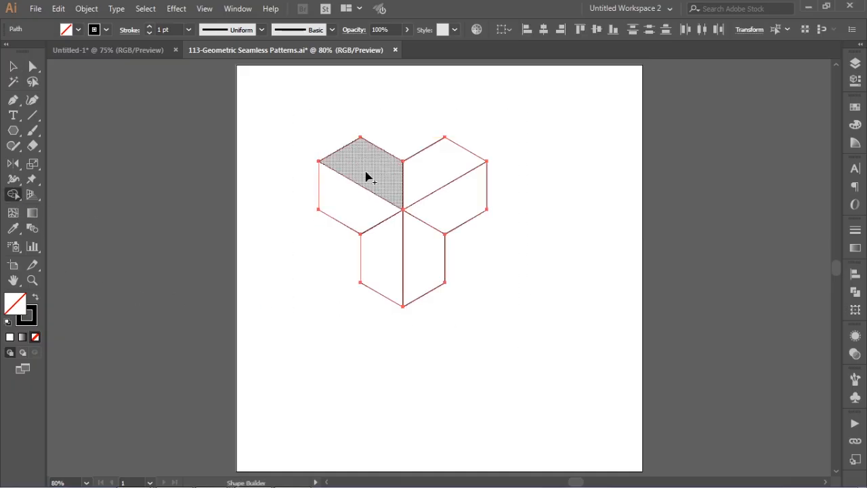
mouse_move(366, 167)
left_mouse_down()
mouse_move(386, 183)
mouse_move(444, 177)
left_mouse_up()
mouse_move(349, 200)
left_mouse_down()
mouse_move(380, 219)
mouse_move(384, 258)
mouse_move(466, 208)
left_mouse_up()
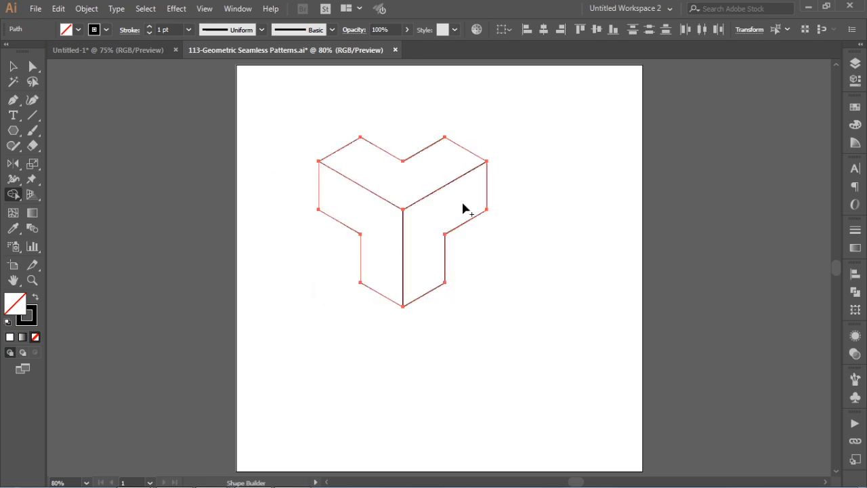
Step: Give the top V-shaped face a light gray swatch fill and no stroke
left_click(15, 66)
key("ctrl+space")
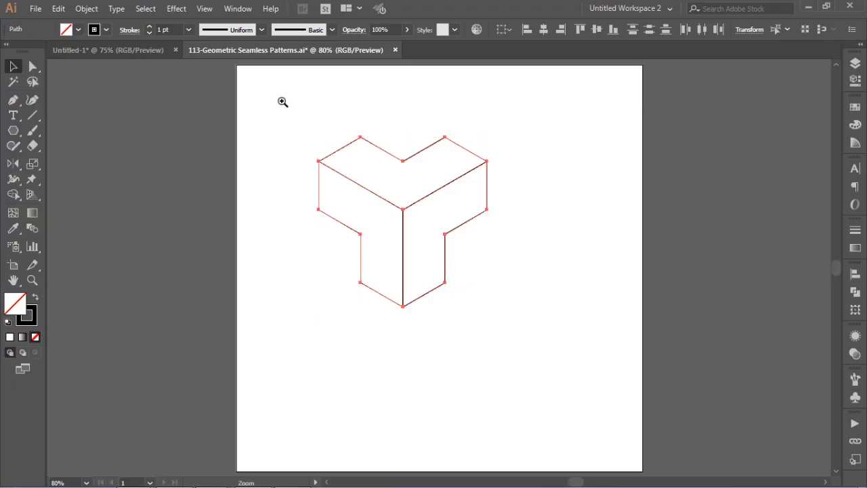
left_click_drag(281, 99, 546, 324)
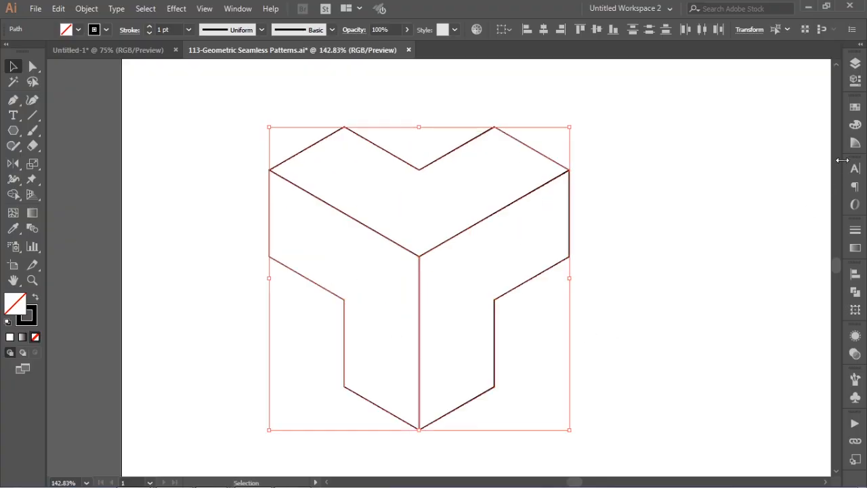
left_click(622, 189)
left_click(466, 149)
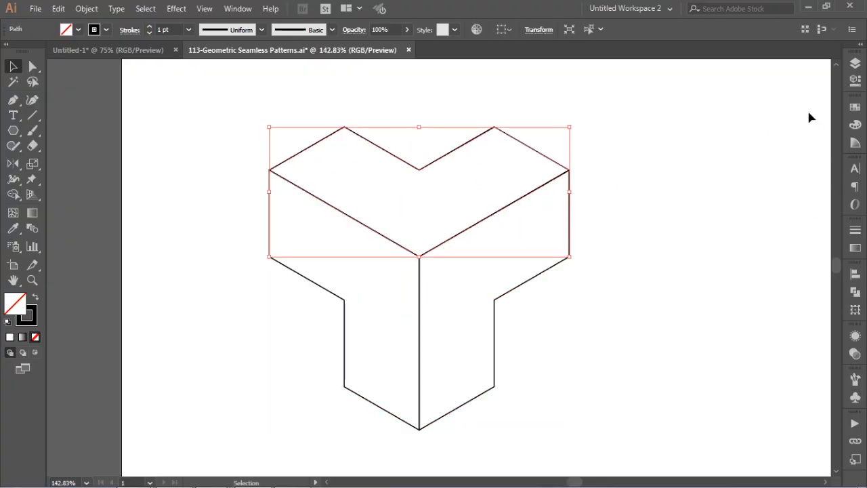
key("shift+x")
left_click(855, 110)
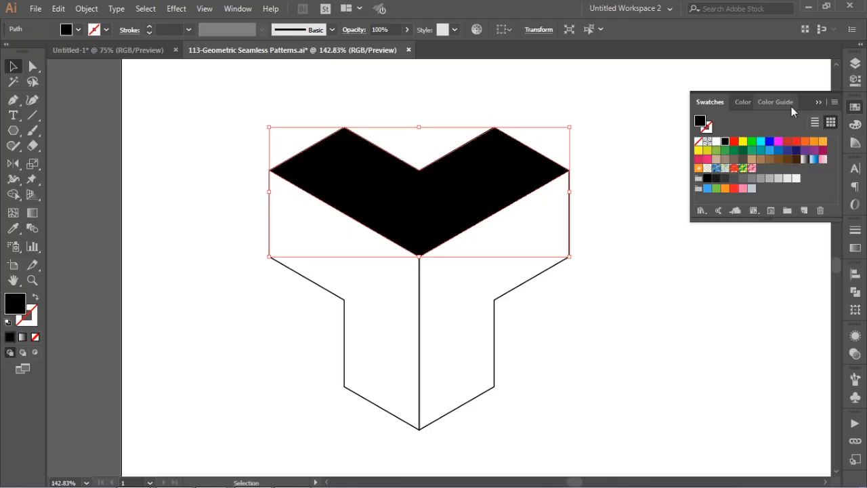
left_click(789, 178)
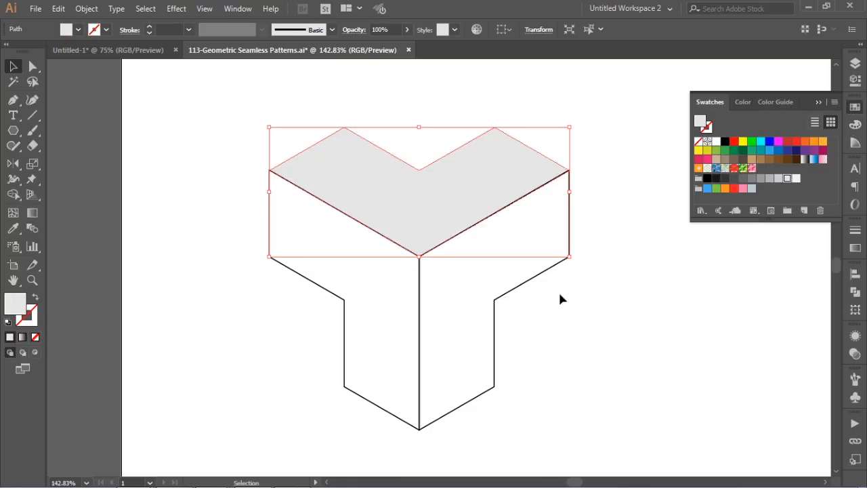
Step: Give the right L-shaped face a dark gray swatch fill and no stroke
left_click(534, 277)
key("shift+x")
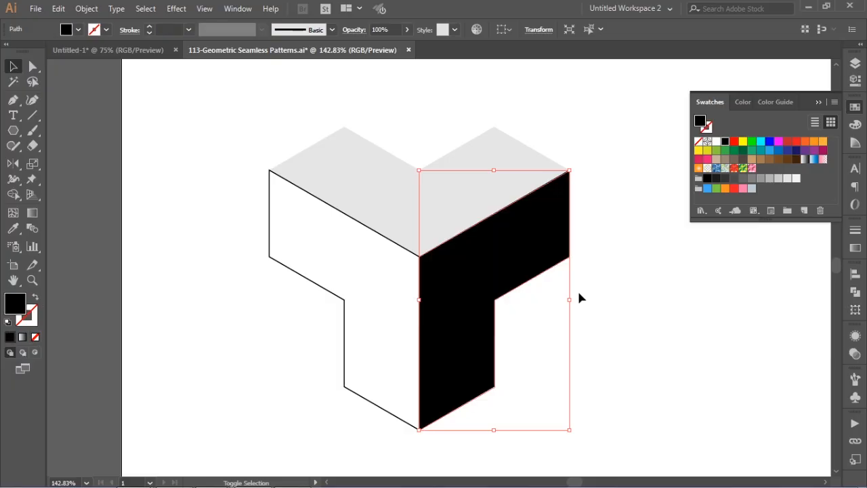
left_click(732, 179)
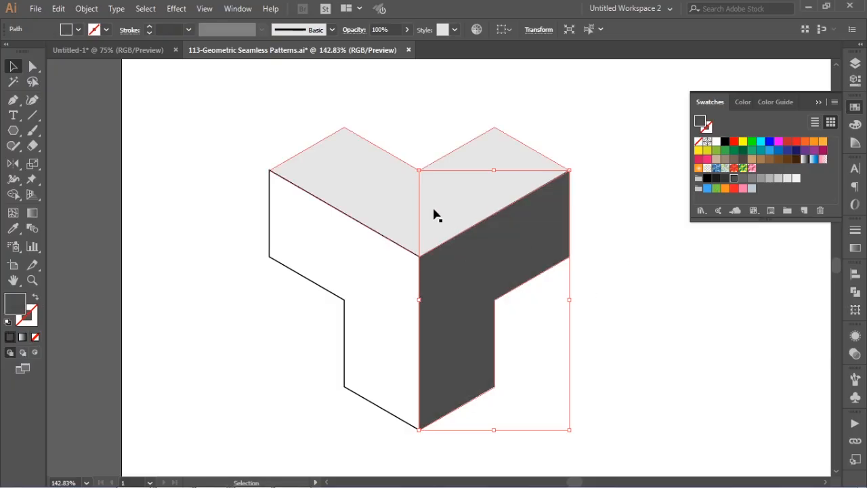
Step: Give the left L-shaped face a medium gray swatch fill and no stroke, and deselect it
left_click(288, 268)
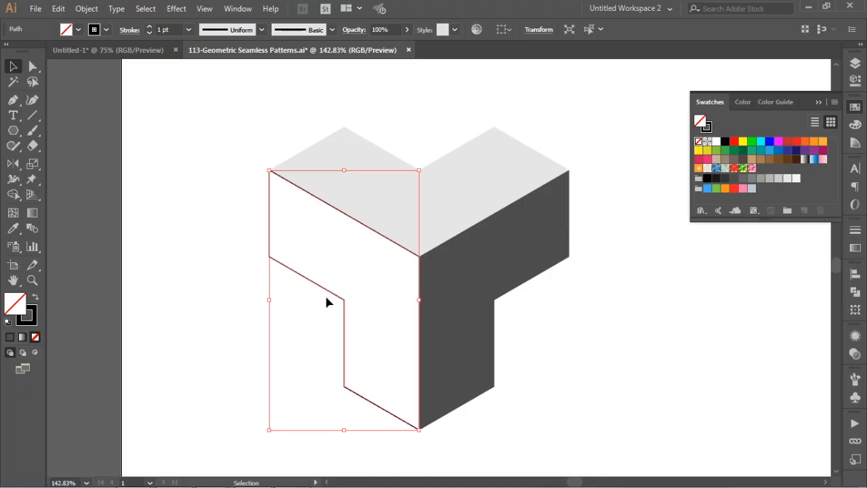
key("shift+x")
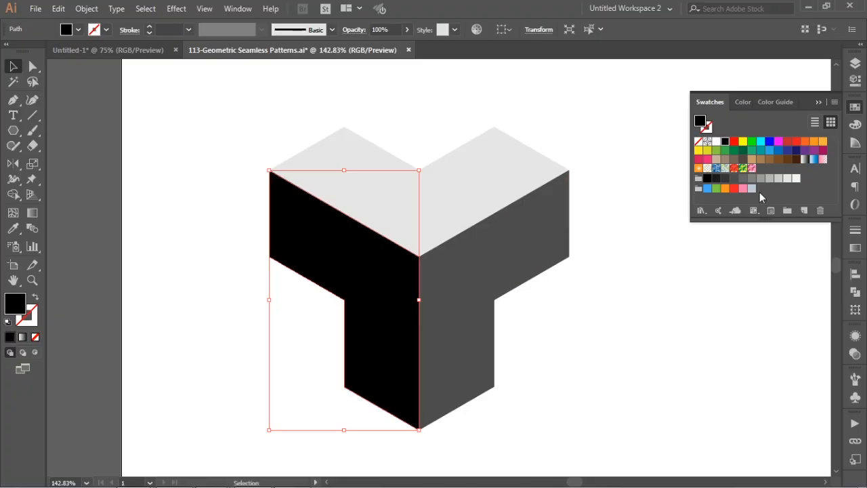
left_click(779, 179)
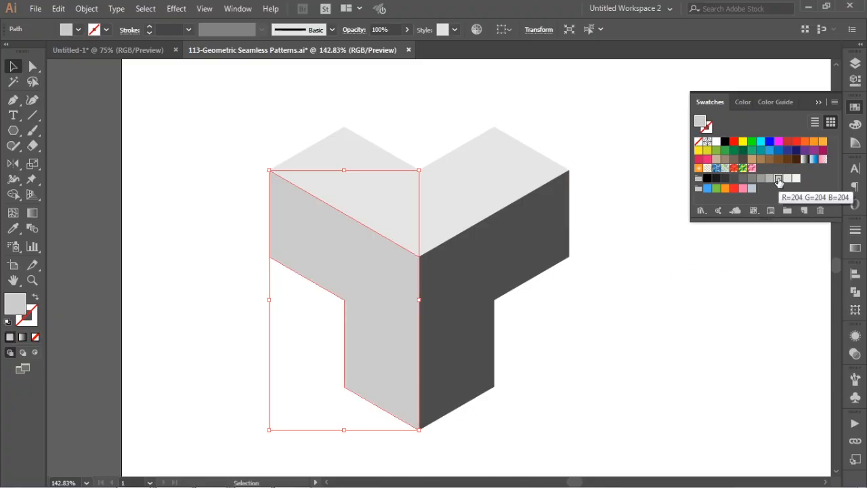
left_click(761, 179)
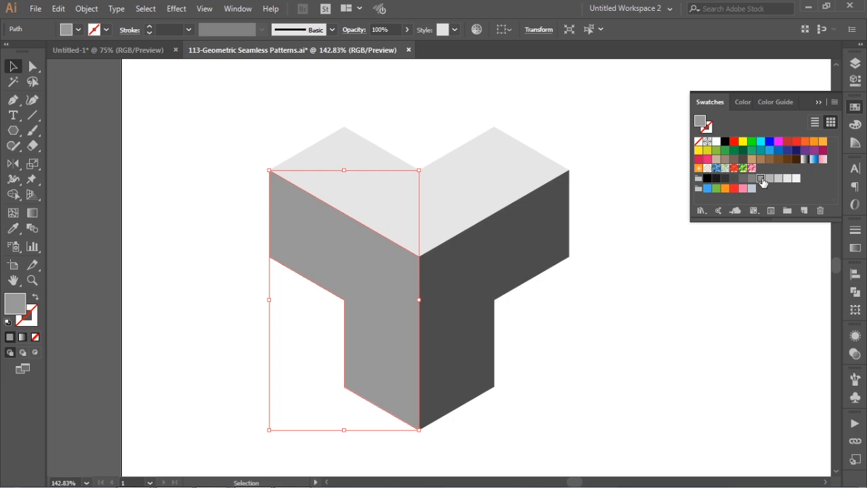
left_click(637, 293)
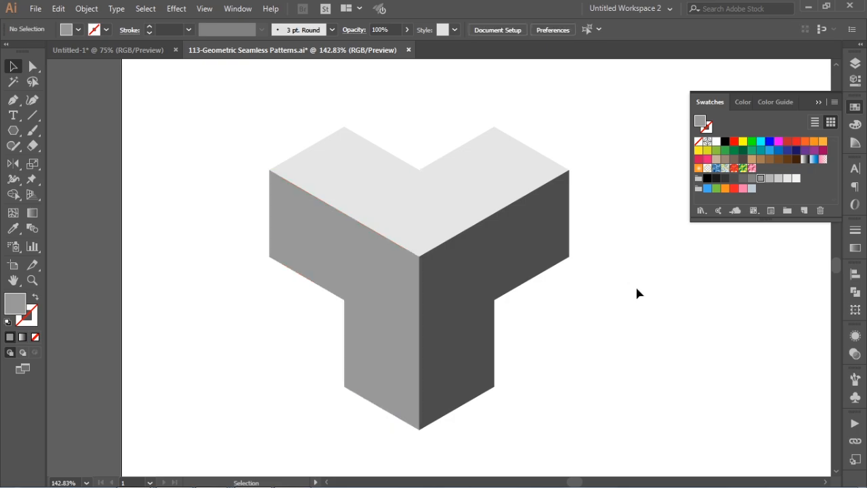
Step: Scale all three faces down proportionally to just over half their size, keeping the upper right corner fixed
left_click_drag(251, 128, 576, 350)
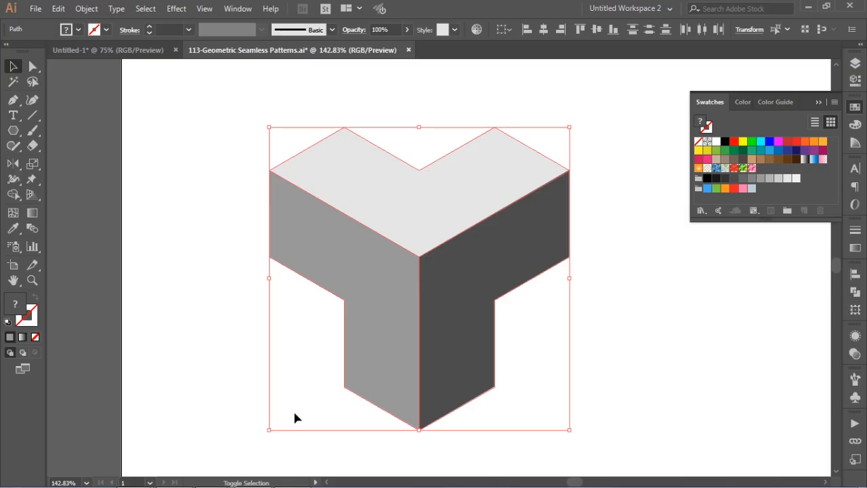
left_click_drag(269, 429, 401, 296)
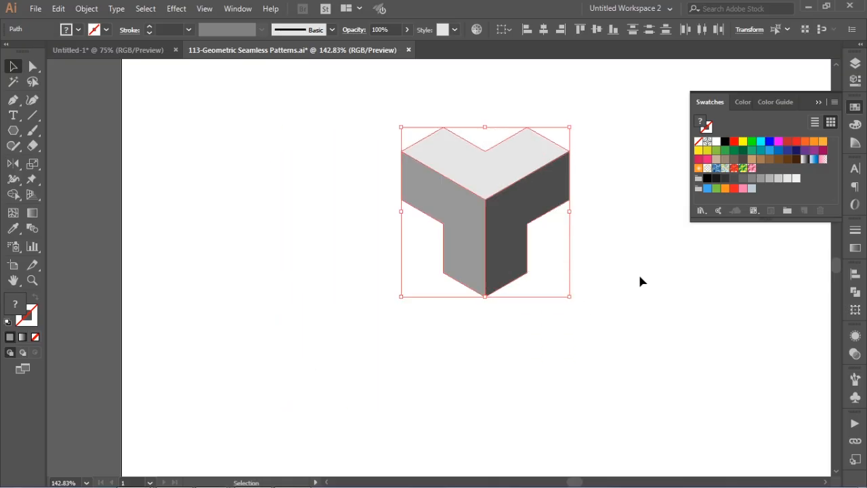
left_click(651, 316)
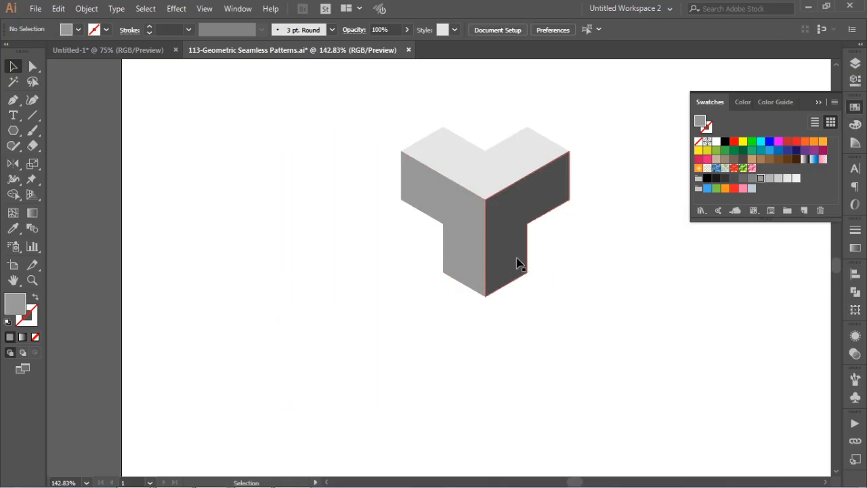
Step: Fill the right face with the blue swatch R=63 G=169 B=245 and the left face with a slightly lighter Color Guide tint
left_click(515, 214)
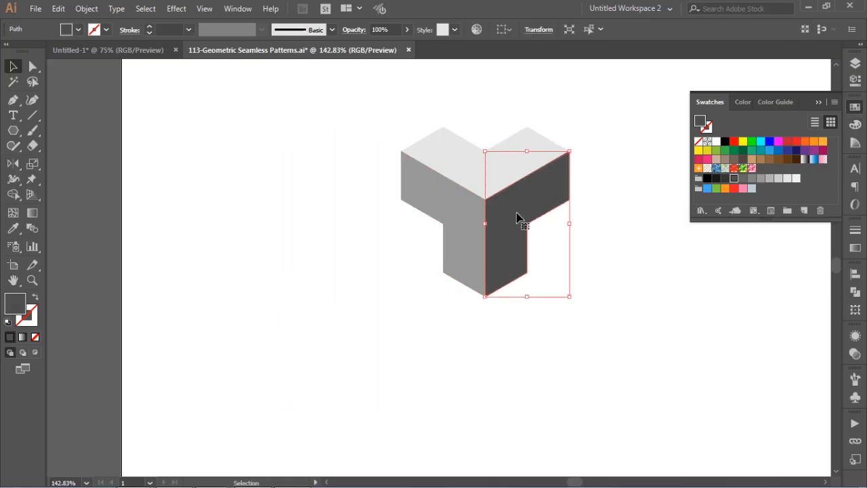
left_click(707, 189)
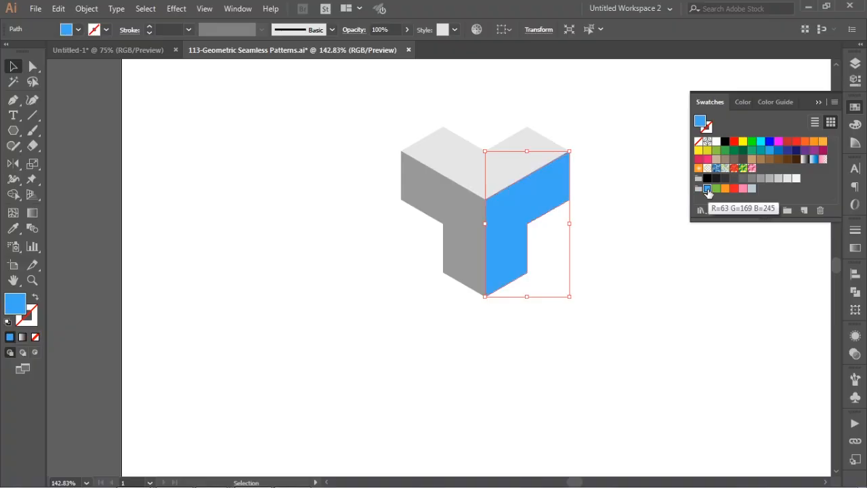
left_click(775, 101)
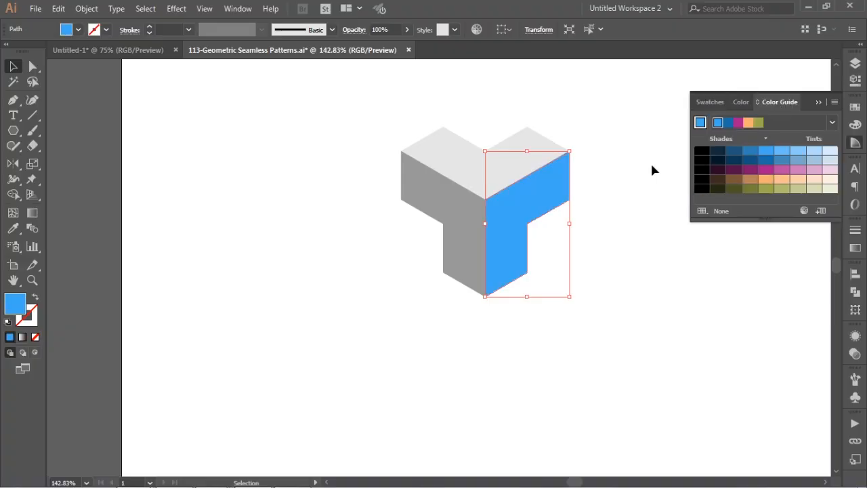
left_click(470, 245)
left_click(783, 155)
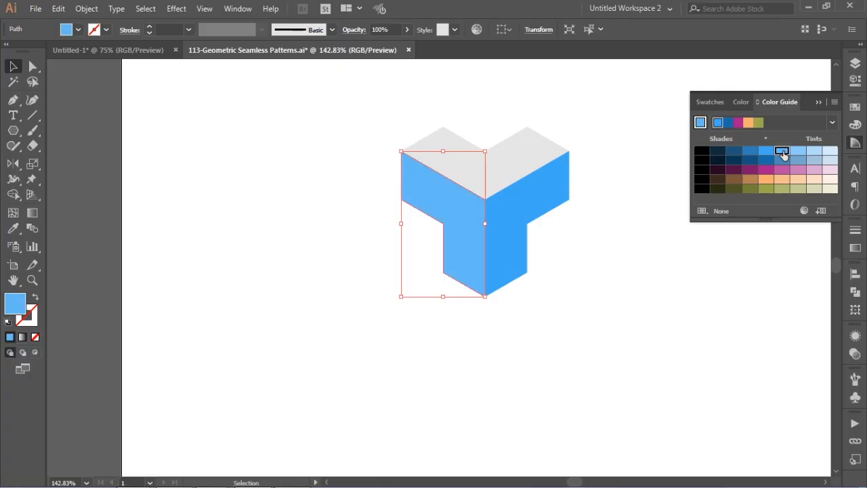
Step: Fill the top face with the palest blue Color Guide tint and lighten the left face by one more tint
left_click(540, 161)
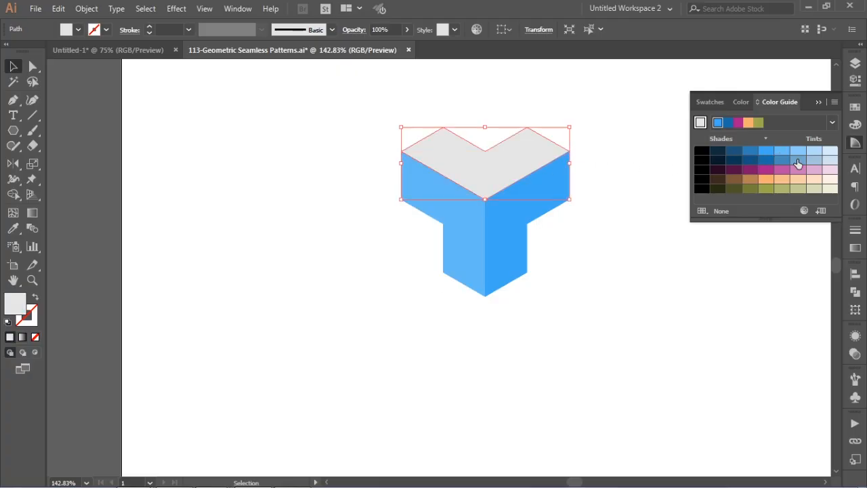
left_click(829, 152)
left_click(654, 285)
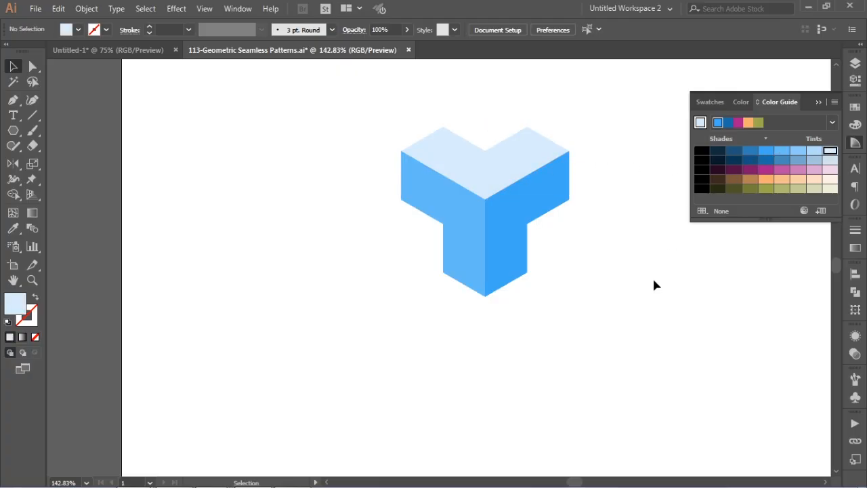
left_click(474, 240)
left_click(799, 153)
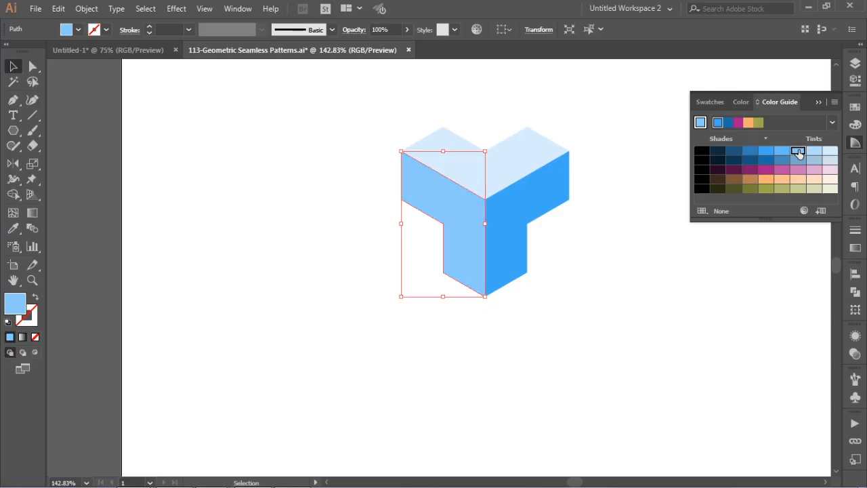
left_click(718, 246)
left_click(855, 142)
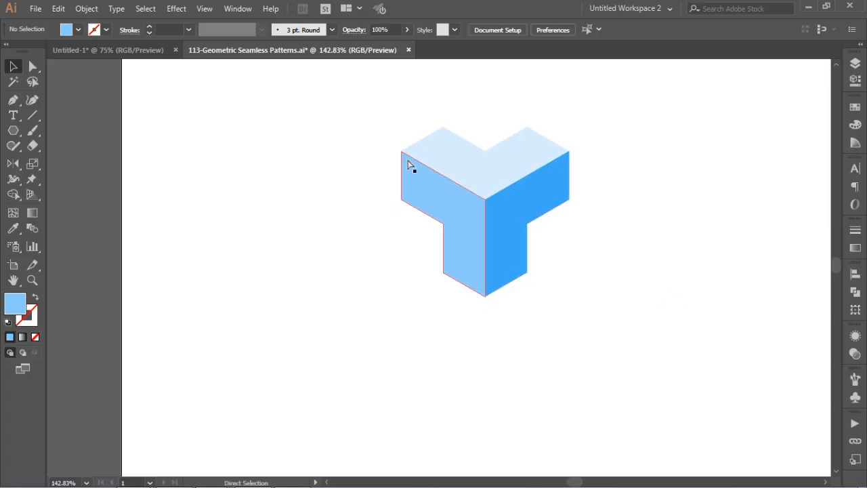
Step: Scale the complete blue isometric shape down proportionally to about 120 px wide
key("ctrl+minus")
key("ctrl+minus")
left_click_drag(400, 185, 496, 284)
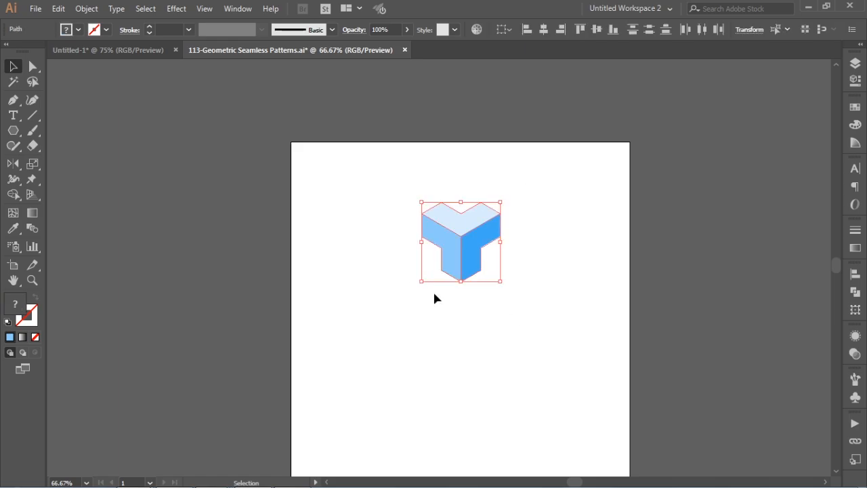
left_click_drag(420, 283, 441, 255)
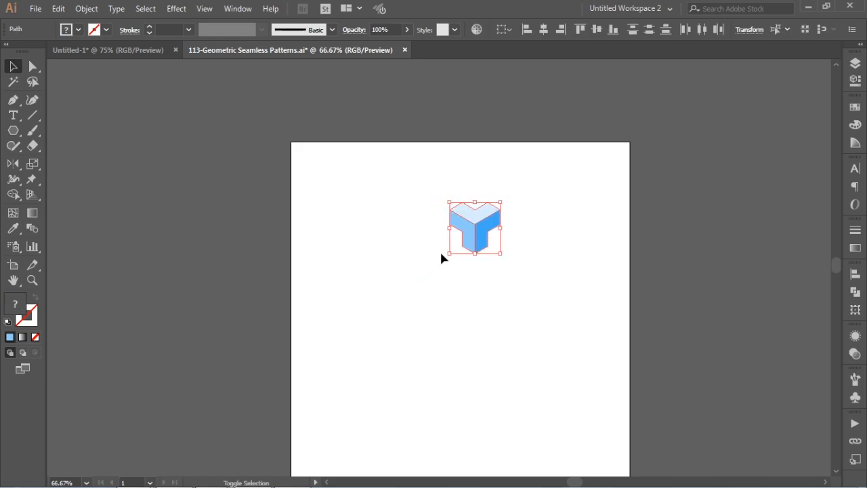
left_click(545, 277)
Step: Make a pattern from the complete blue shape and set its tile type to Brick by Column
left_click_drag(407, 181, 497, 277)
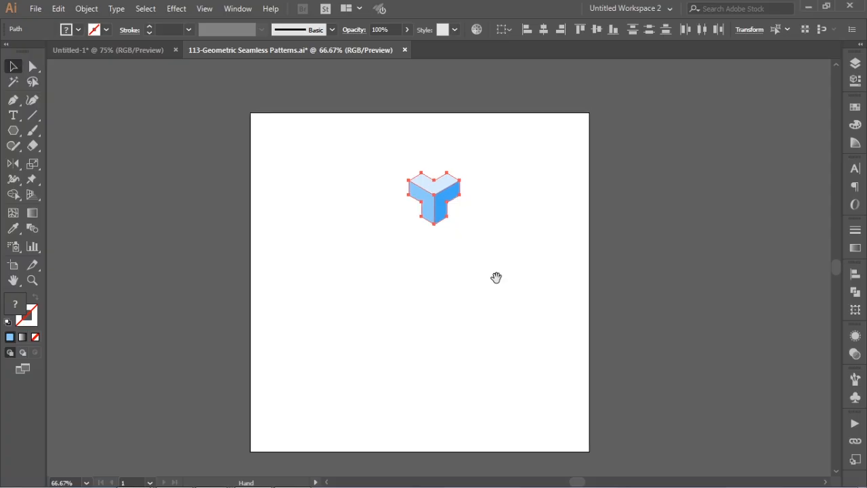
left_click(86, 9)
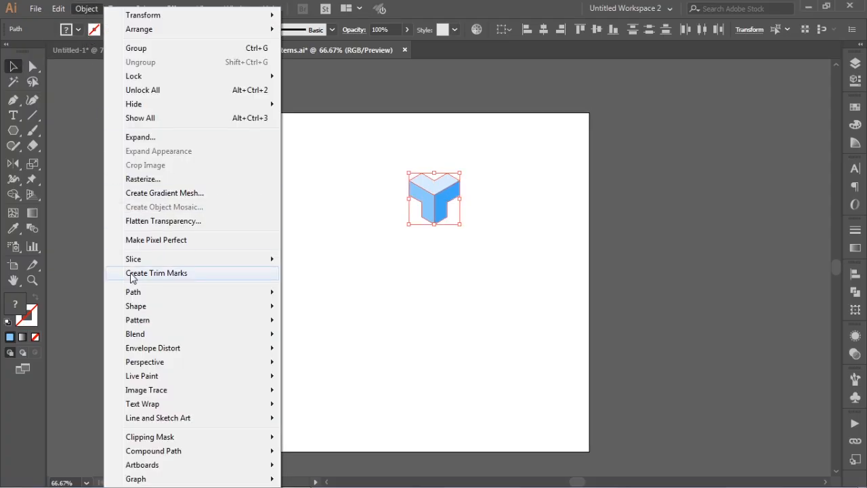
mouse_move(149, 324)
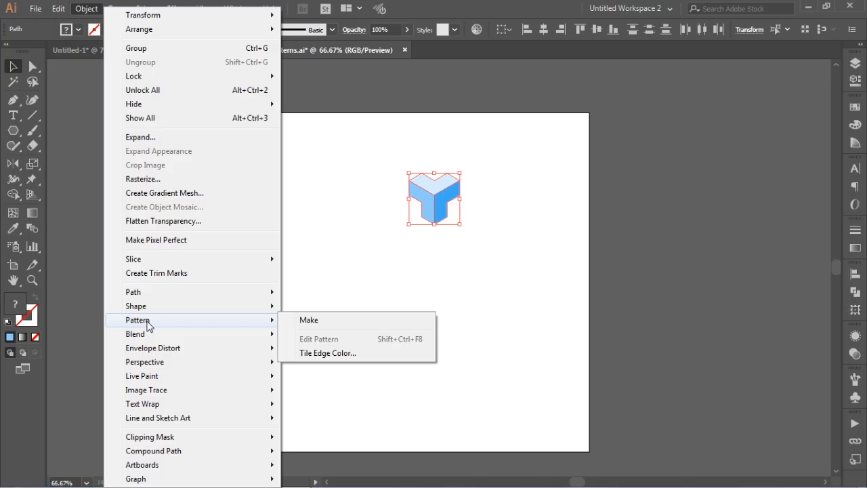
left_click(309, 321)
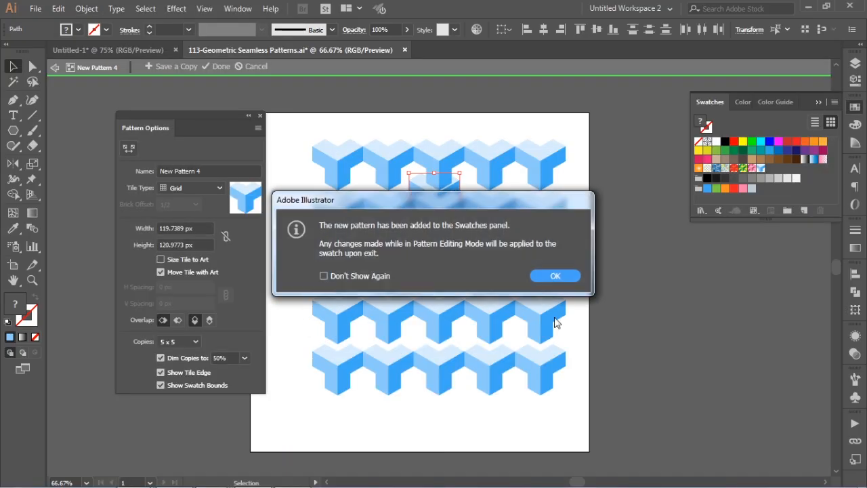
left_click(557, 275)
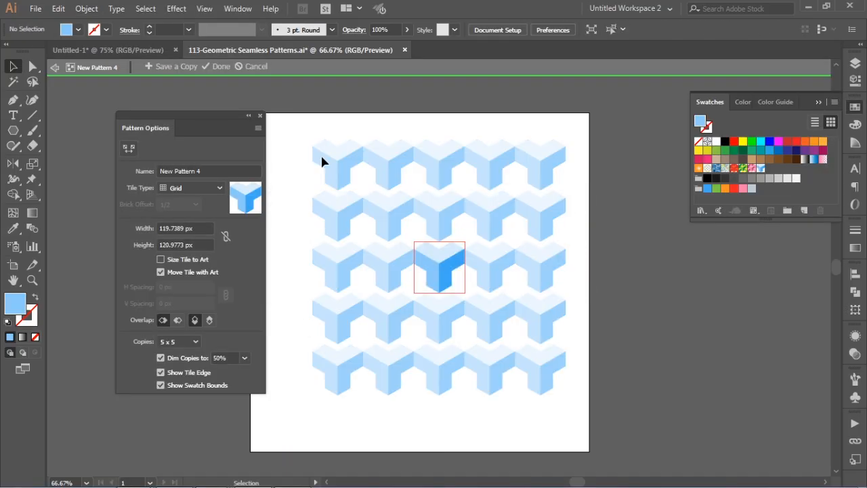
left_click(192, 193)
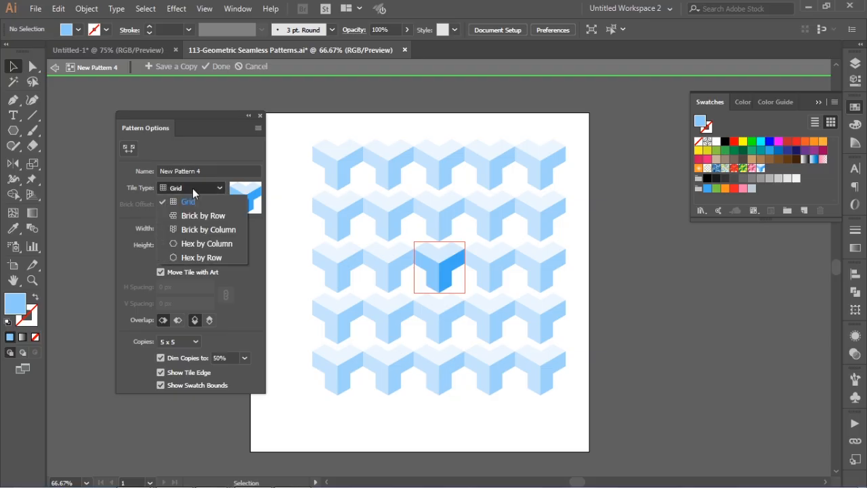
left_click(205, 230)
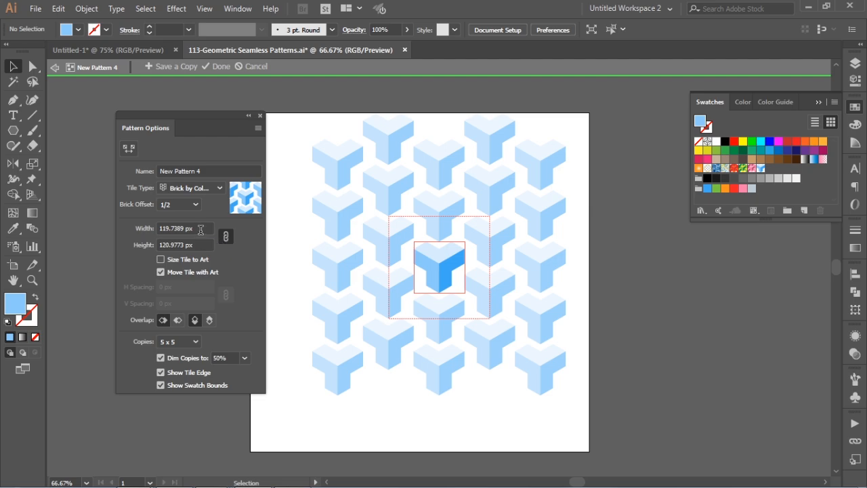
Step: Reduce the pattern tile's width to 103 px with width and height kept in proportion
left_click(201, 228)
double_click(200, 227)
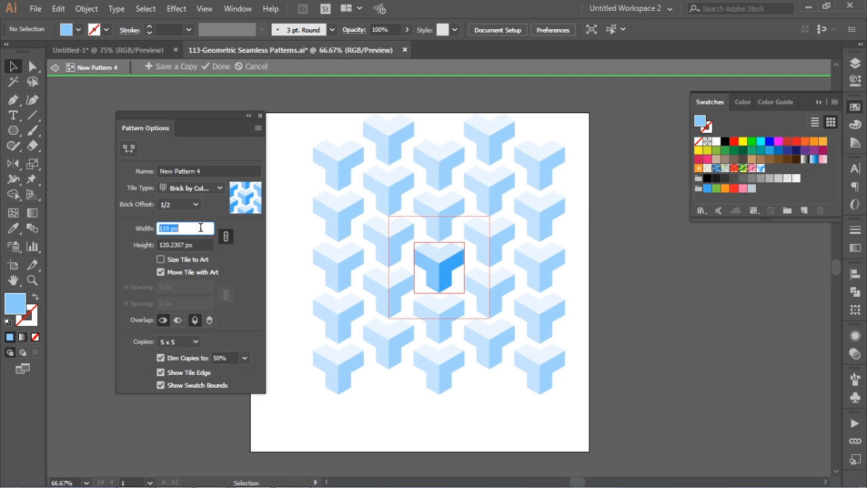
type("110")
key("Return")
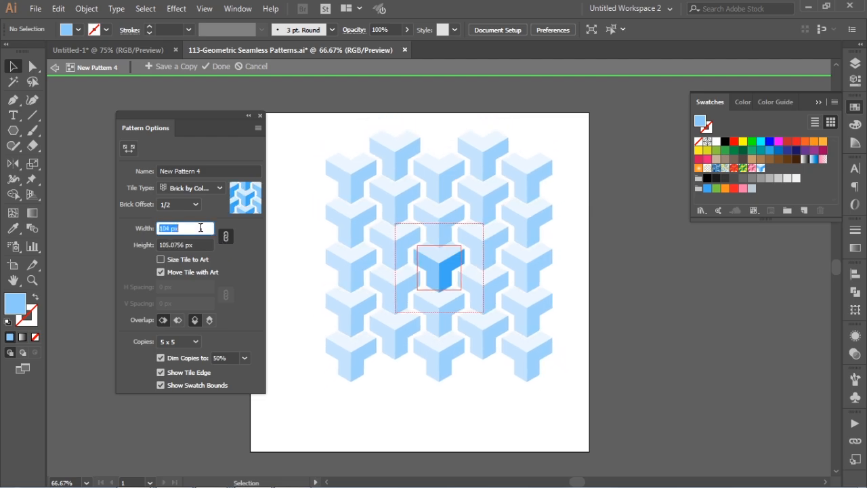
key("Down")
key("Down")
key("Down")
key("Down")
key("Down")
key("Down")
key("Down")
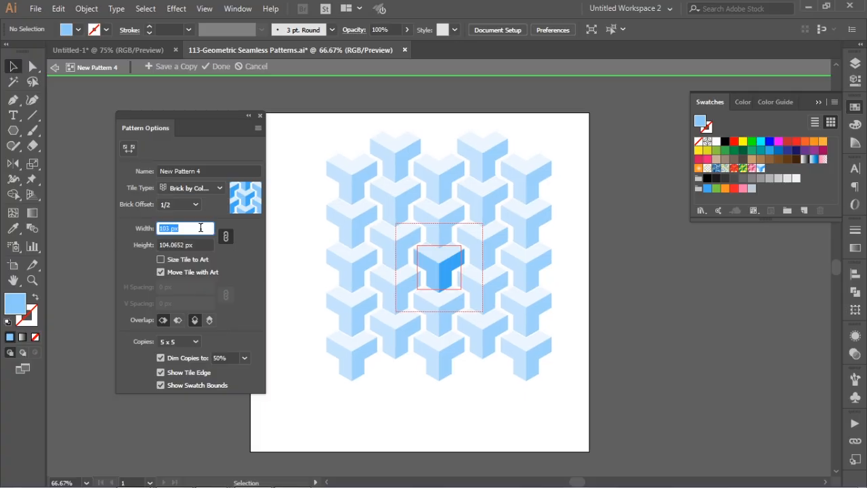
Step: Unlink the tile's width and height, and set the height to 104 px
left_click(225, 236)
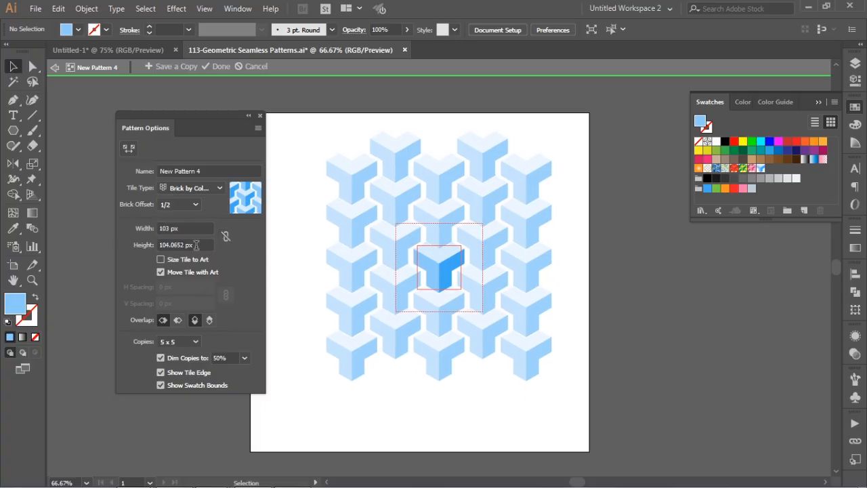
left_click(195, 244)
type("96")
key("Return")
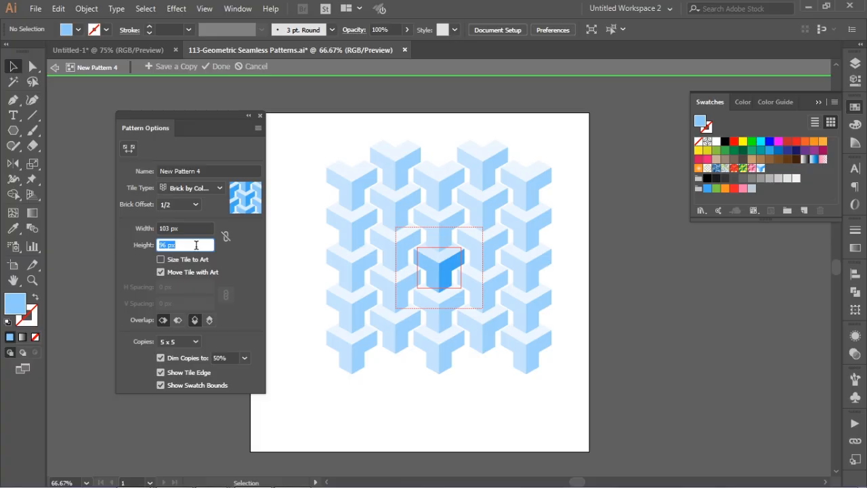
key("Up")
key("Up")
key("Up")
key("Up")
key("Up")
key("Up")
key("Up")
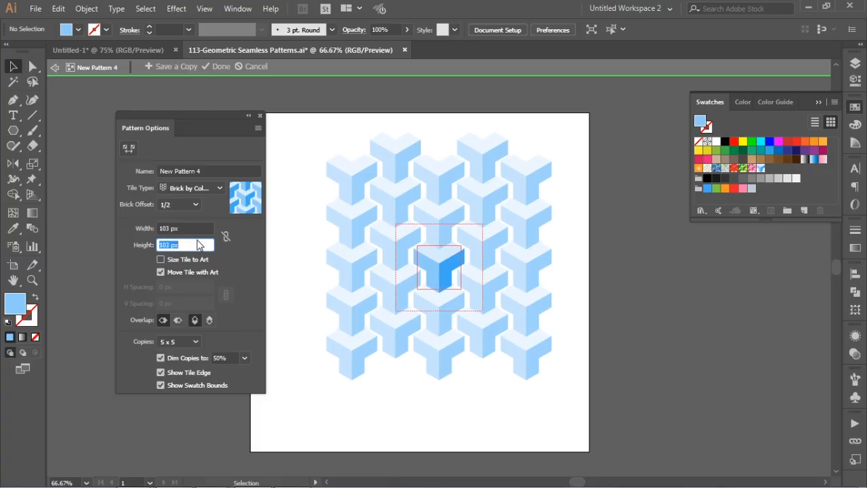
key("Up")
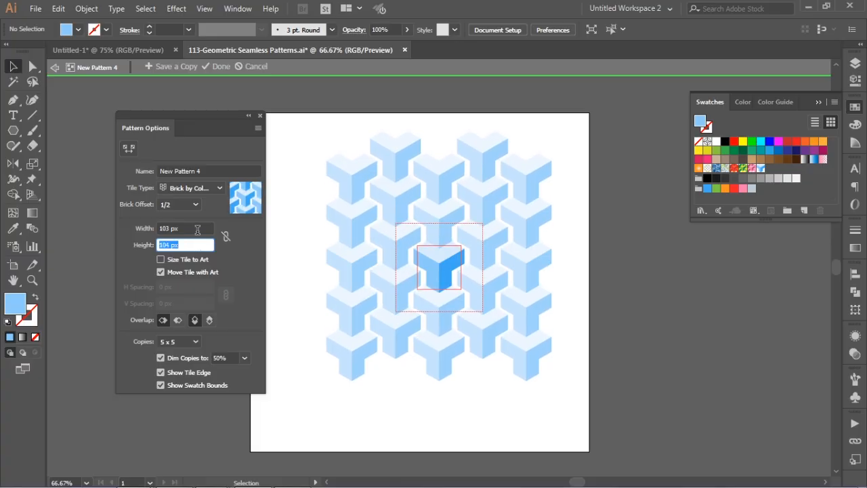
Step: Reduce the pattern tile's width to 90 px and finish editing the pattern
left_click(197, 229)
type("96")
key("Return")
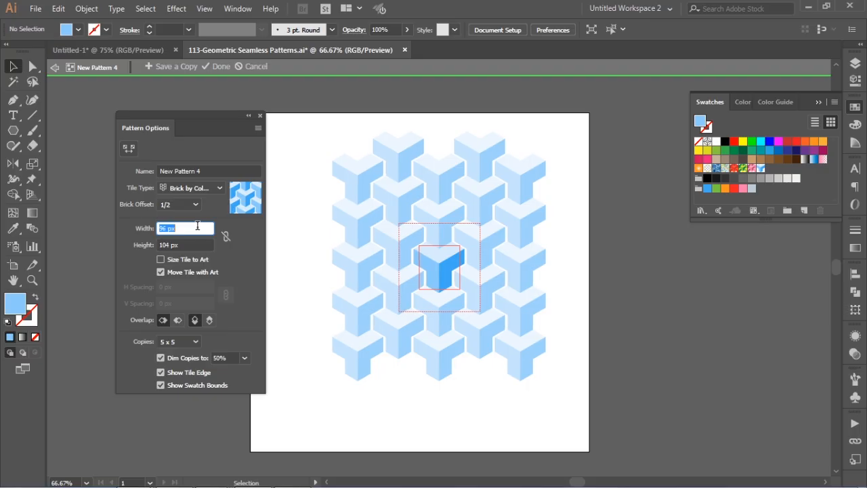
key("Down")
key("Down")
key("Down")
key("Down")
key("Down")
key("Down")
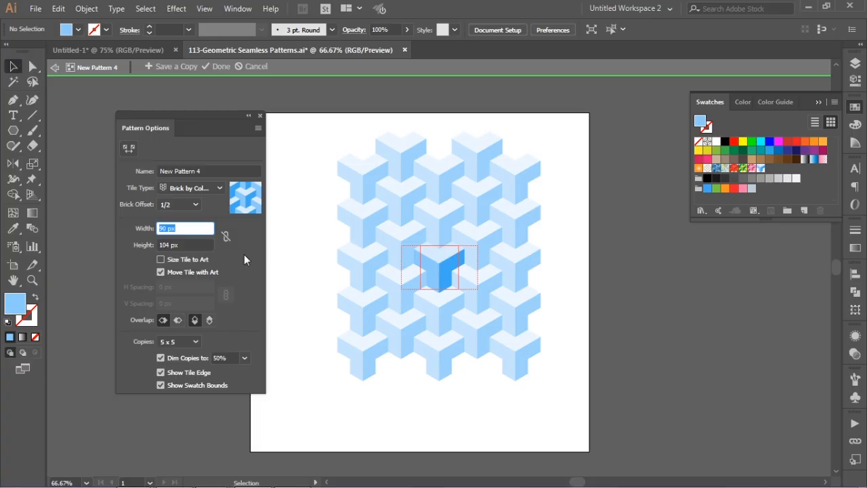
left_click(219, 66)
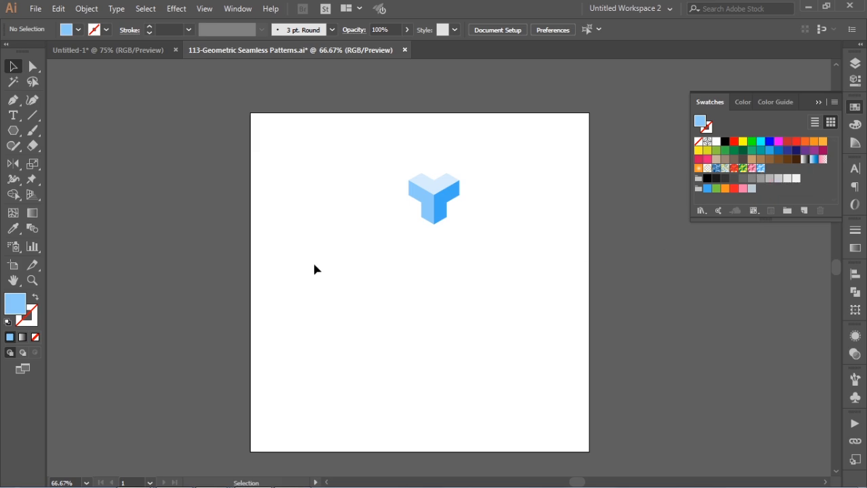
Step: Move the blue isometric shape off the artboard to the empty canvas on its right side
left_click(14, 131)
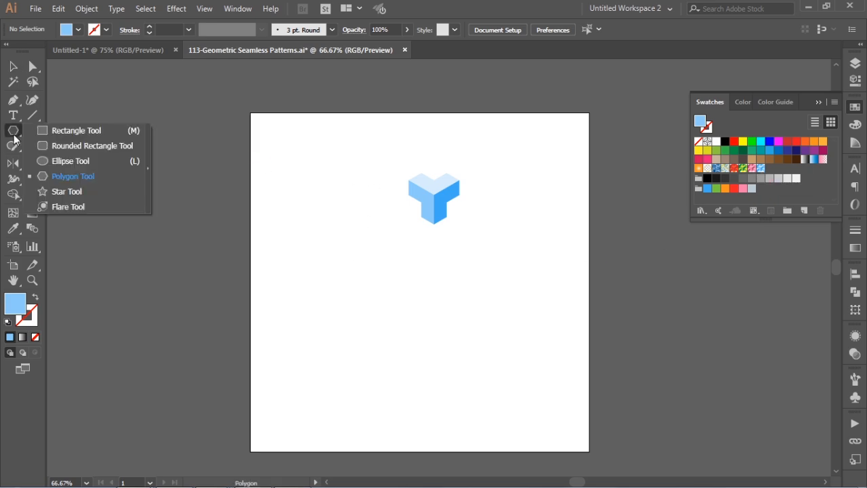
left_click(43, 131)
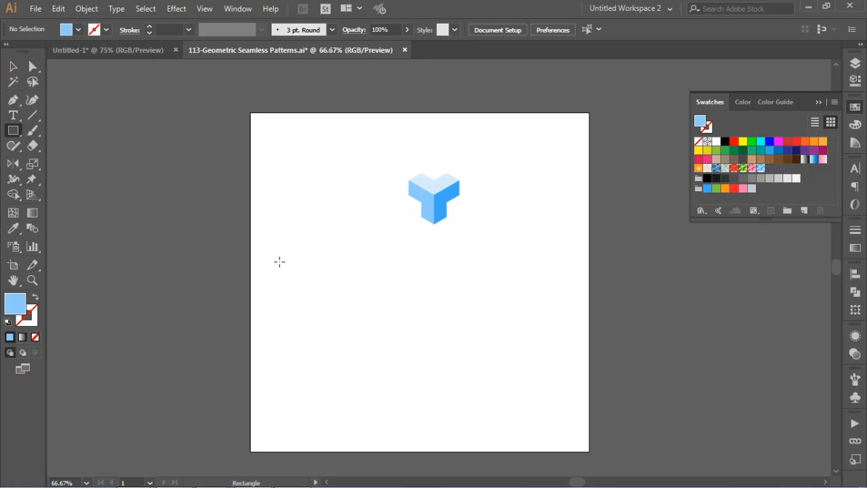
left_click(13, 66)
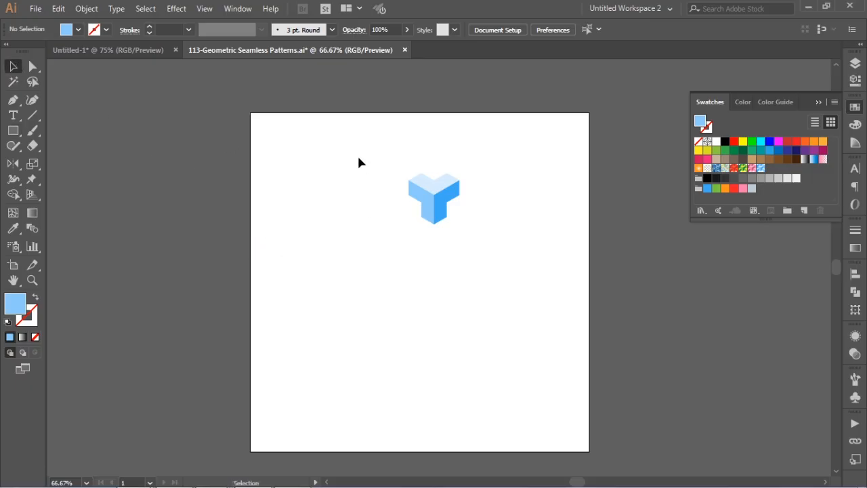
left_click(440, 196)
left_click_drag(441, 196, 684, 295)
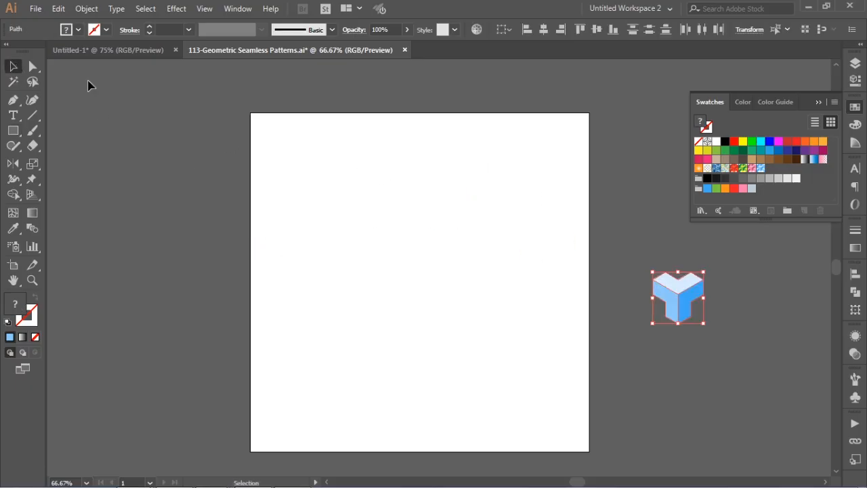
Step: Draw a rectangle covering the whole artboard, fill it with the New Pattern 4 swatch and deselect it
left_click(14, 132)
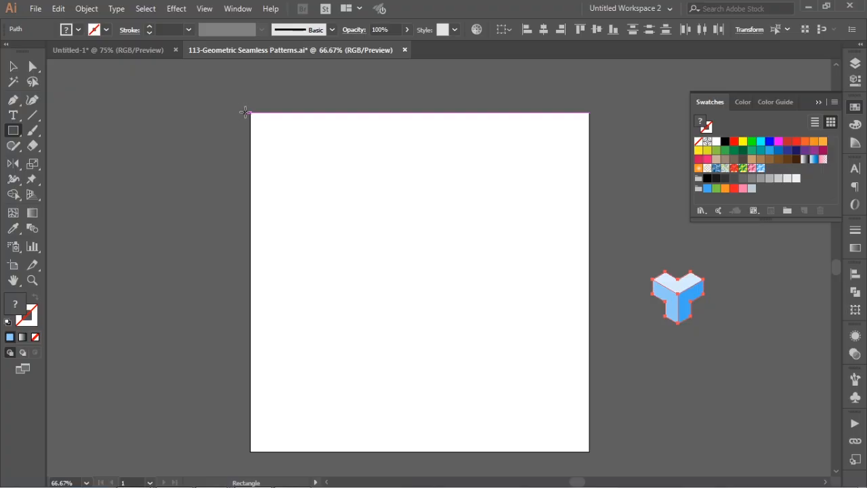
left_click_drag(248, 111, 589, 451)
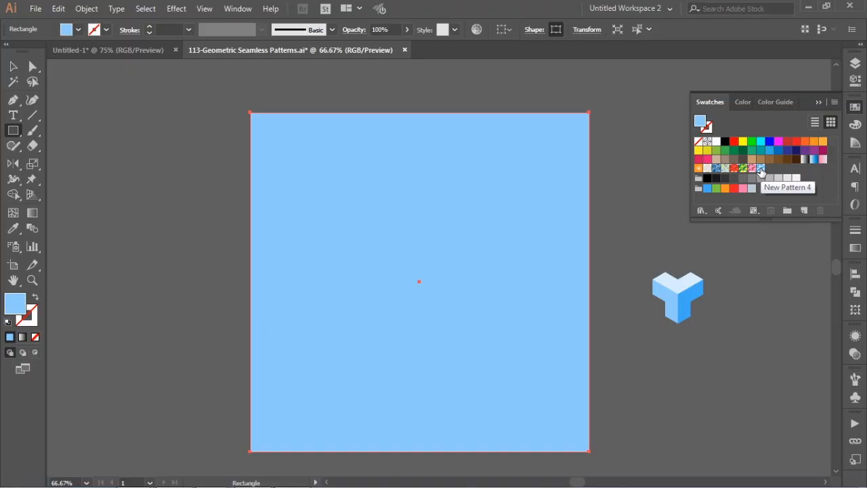
left_click(761, 168)
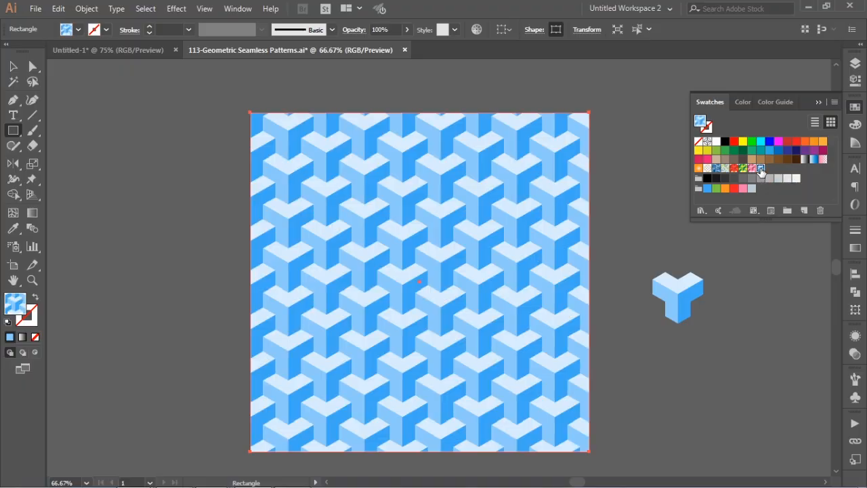
left_click(15, 68)
left_click(148, 204)
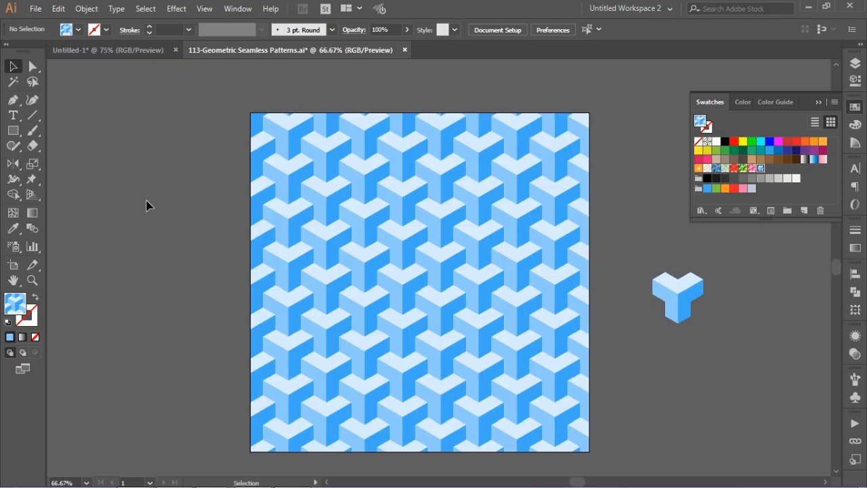
Step: Move the patterned rectangle up and left, then stretch it wider past the artboard's right edge and shorten it from its upper edge
left_click_drag(448, 301, 390, 303)
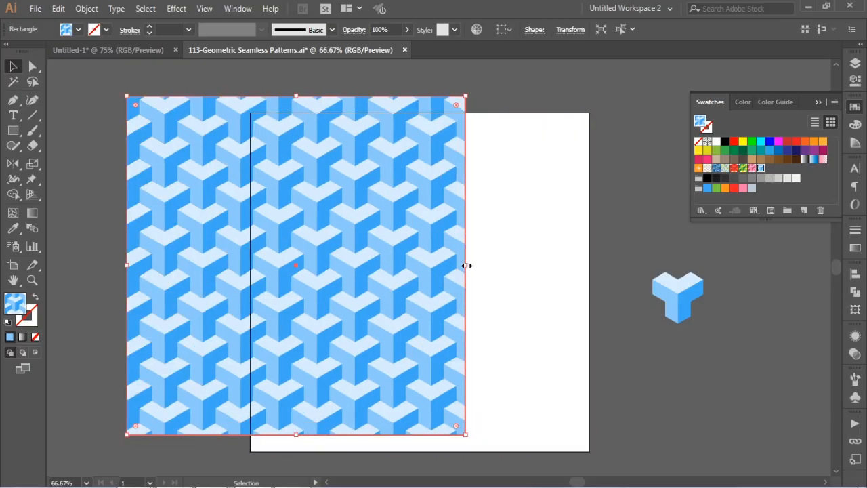
left_click_drag(467, 266, 621, 265)
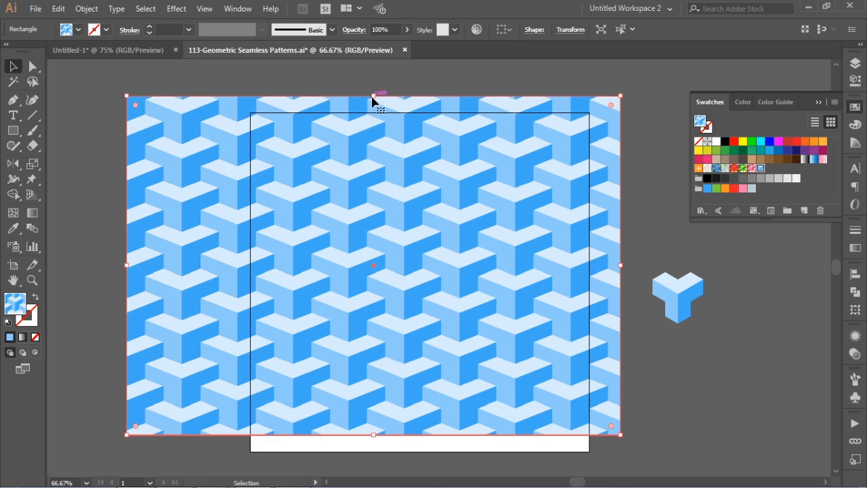
left_click_drag(373, 96, 374, 181)
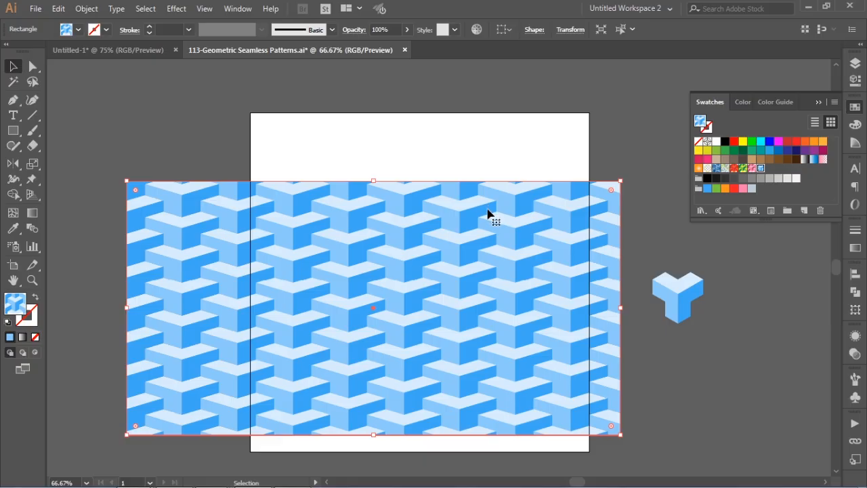
Step: Reapply the New Pattern 4 swatch to the stretched rectangle to reset its distorted fill, and move the rectangle slightly upward
left_click(761, 168)
left_click_drag(527, 252, 508, 230)
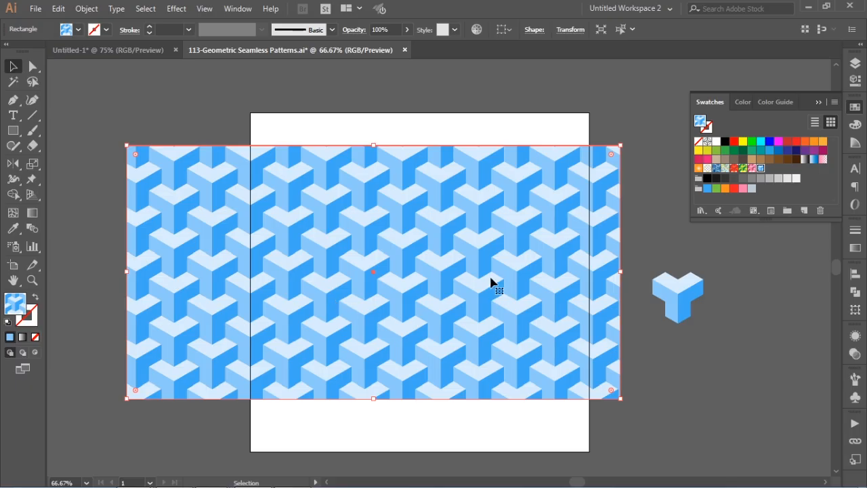
key("z")
left_click_drag(291, 126, 533, 412)
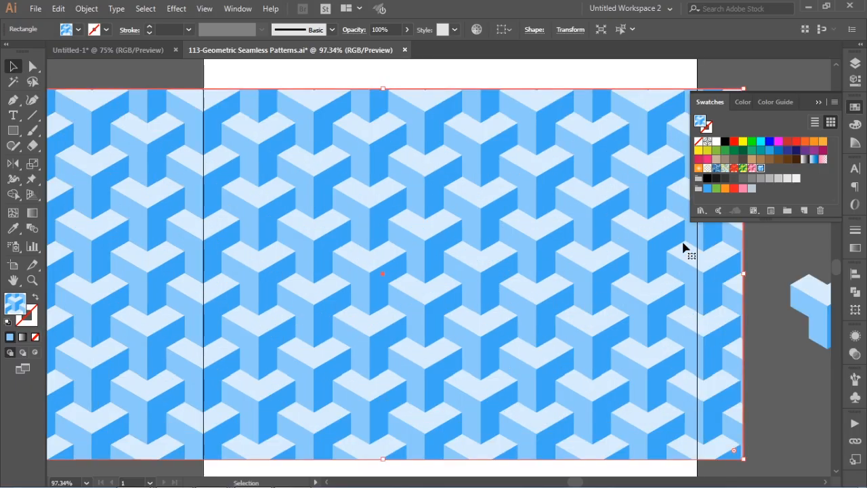
left_click(853, 109)
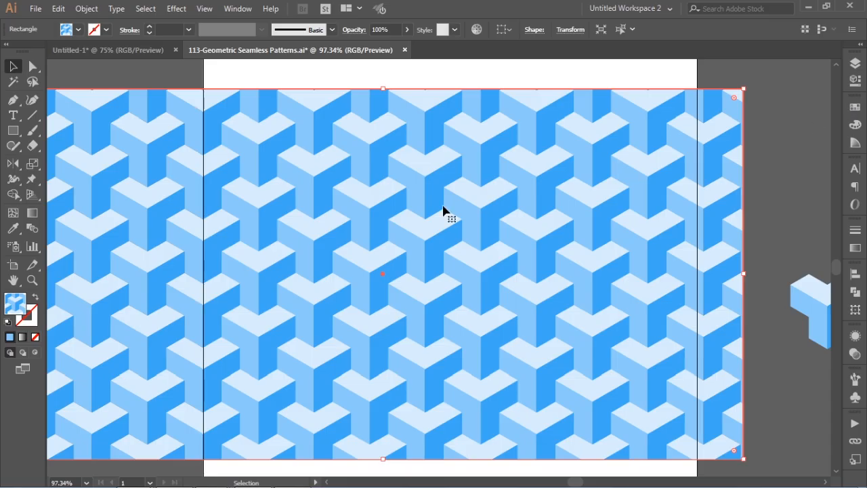